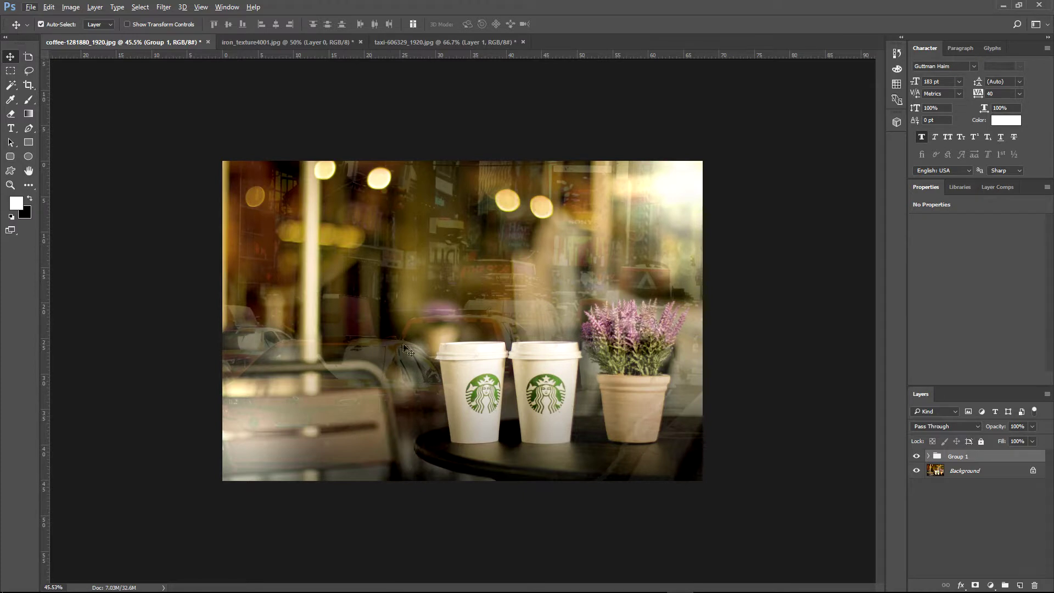
# - Compare the finished effect with the original, then view the texture and taxi images before returning to coffee
pyautogui.click(916, 456)
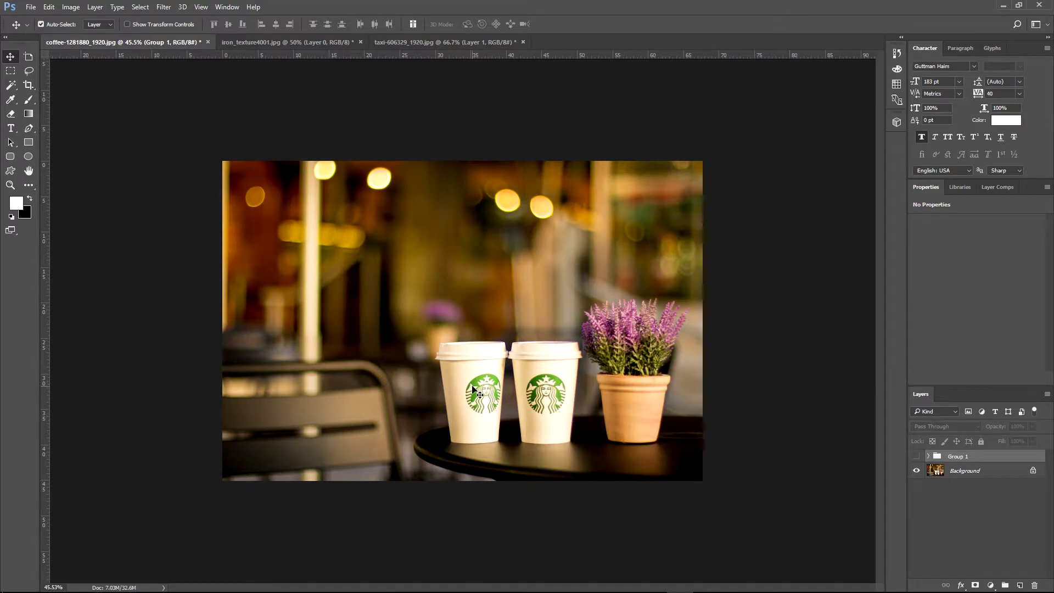
pyautogui.click(916, 456)
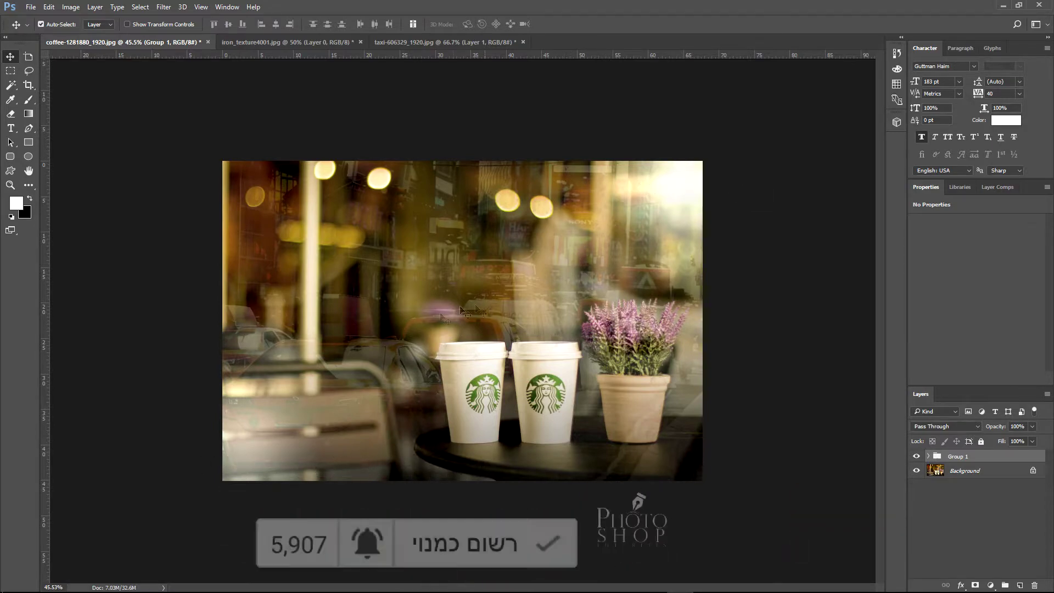
pyautogui.click(958, 473)
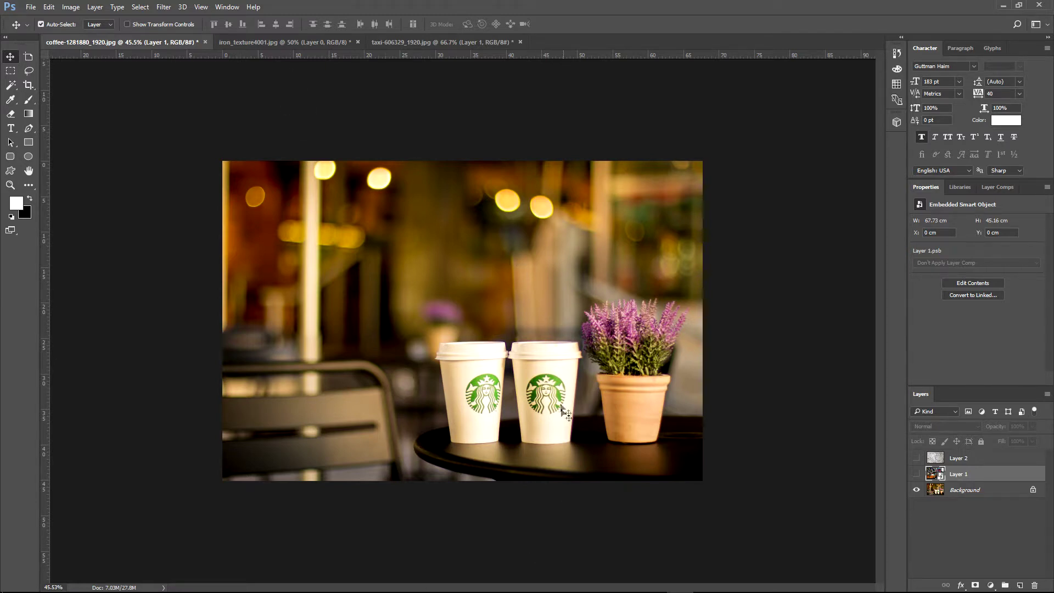
pyautogui.click(301, 41)
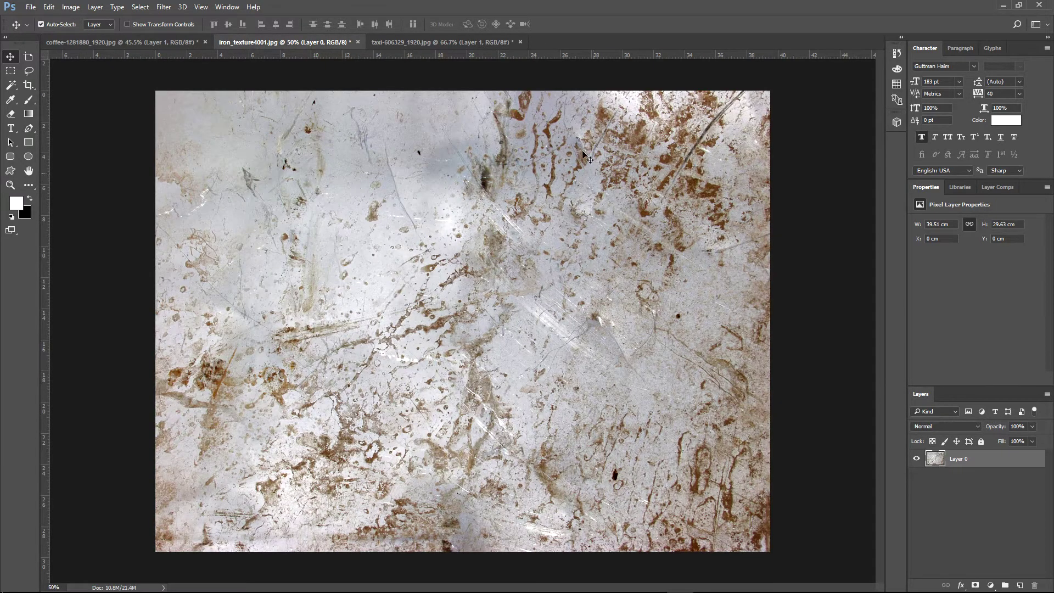
pyautogui.click(407, 43)
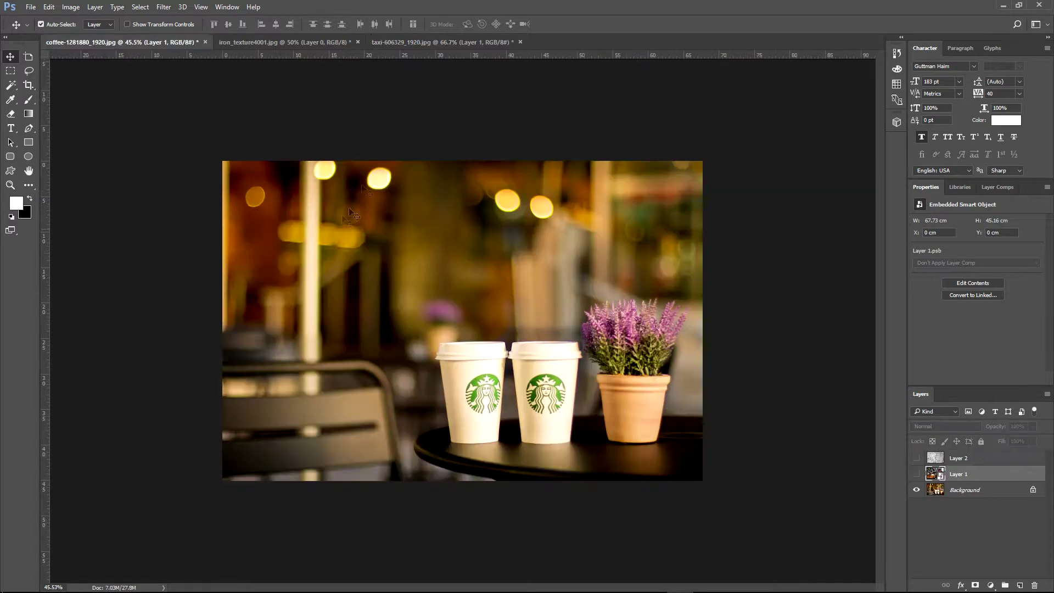
pyautogui.click(181, 42)
# - Show the taxi street Layer 1 over the coffee photo, keep the texture hidden, and select its opacity
pyautogui.click(916, 474)
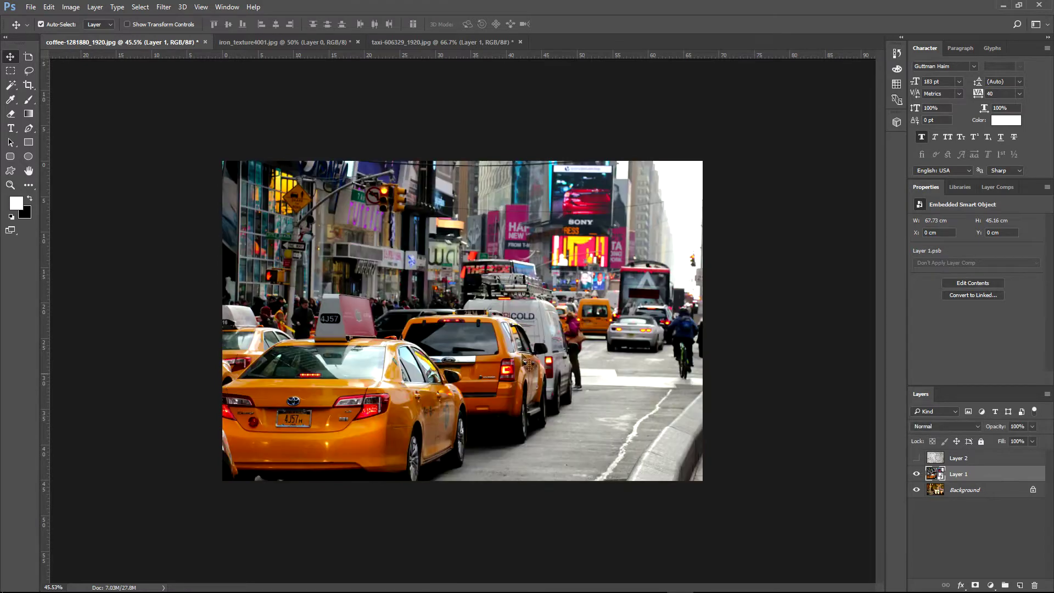
pyautogui.click(958, 490)
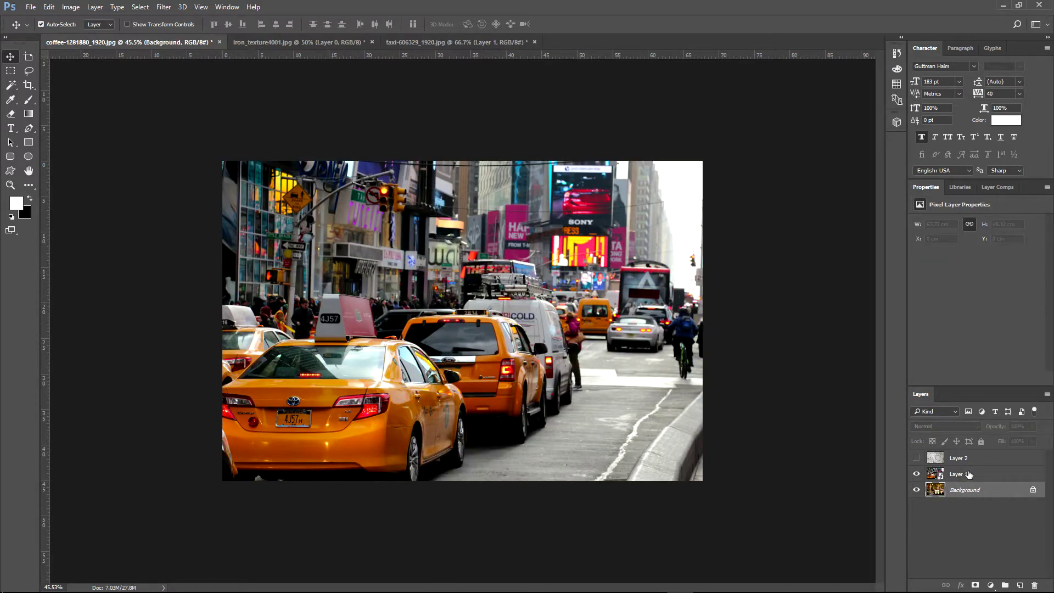
pyautogui.click(969, 474)
pyautogui.click(958, 458)
pyautogui.click(916, 458)
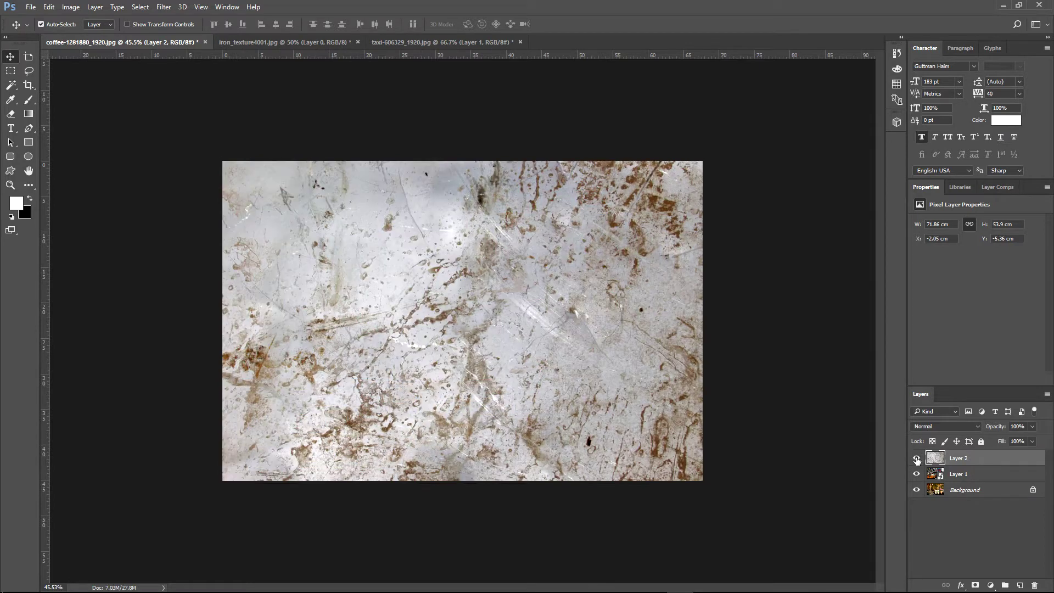
pyautogui.click(989, 474)
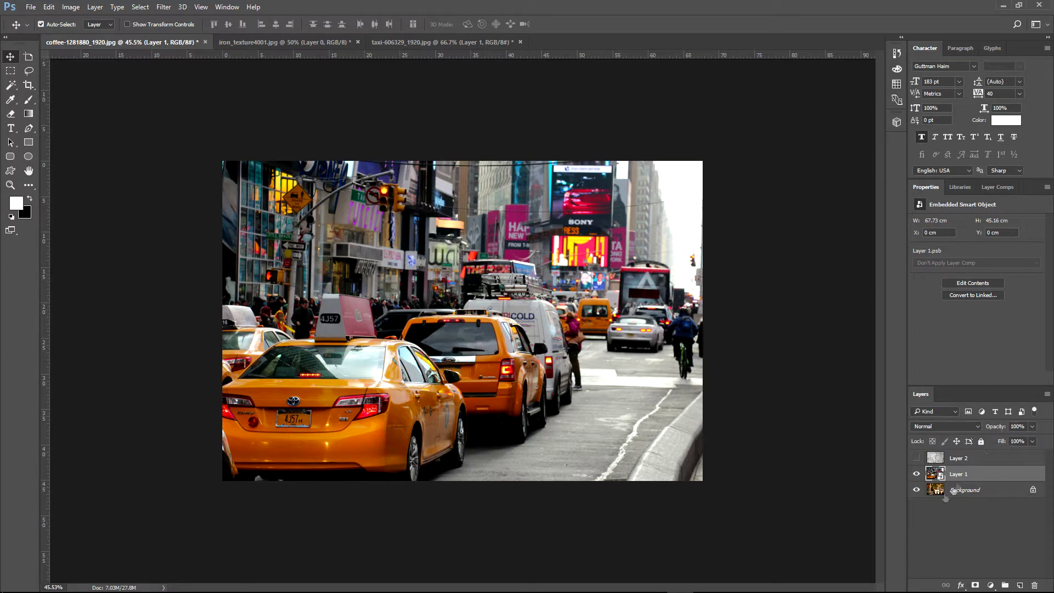
pyautogui.click(1017, 427)
pyautogui.click(996, 458)
# - Set Layer 1 opacity to 20% and duplicate it as Layer 1 copy
pyautogui.press('2')
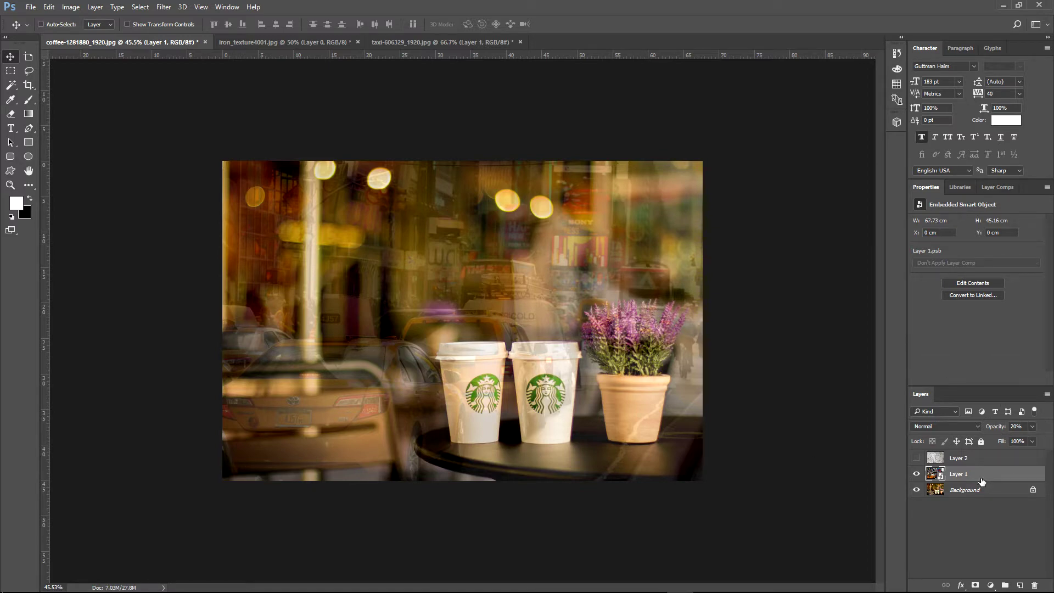
pyautogui.hotkey('ctrl', 'j')
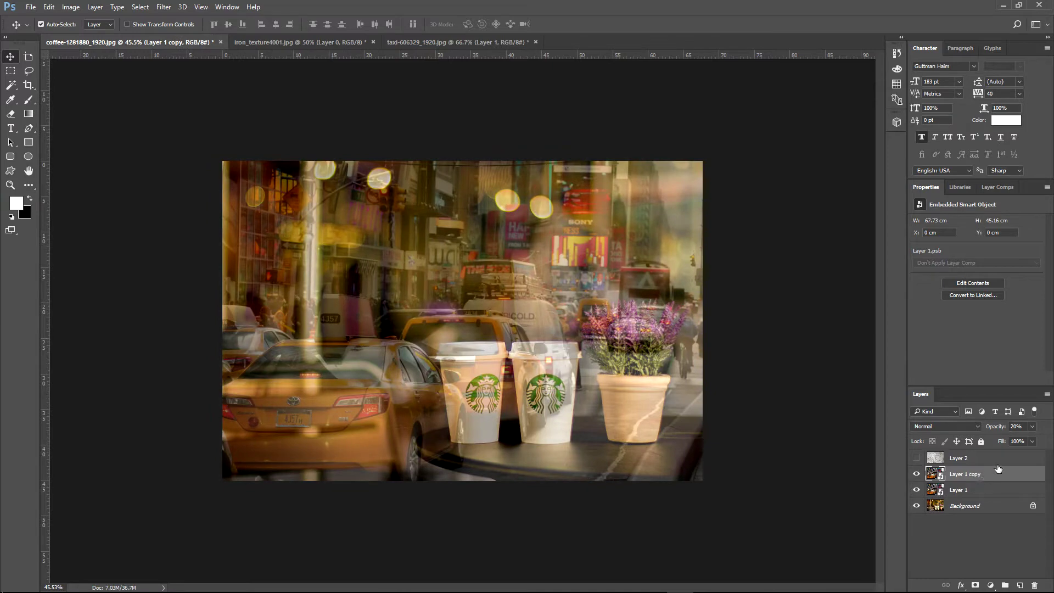
pyautogui.hotkey('alt', ']')
pyautogui.hotkey('alt', '[')
# - Rasterize Layer 1 copy from its layer context menu
pyautogui.rightClick(1011, 477)
pyautogui.click(999, 474)
pyautogui.rightClick(1002, 473)
pyautogui.click(1021, 470)
pyautogui.rightClick(1021, 471)
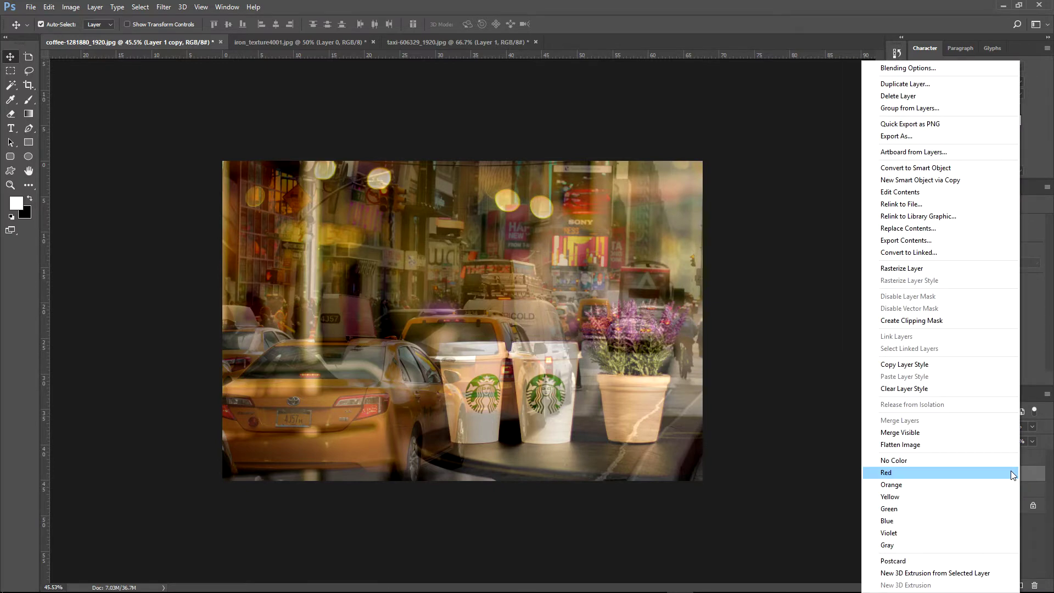
pyautogui.click(909, 273)
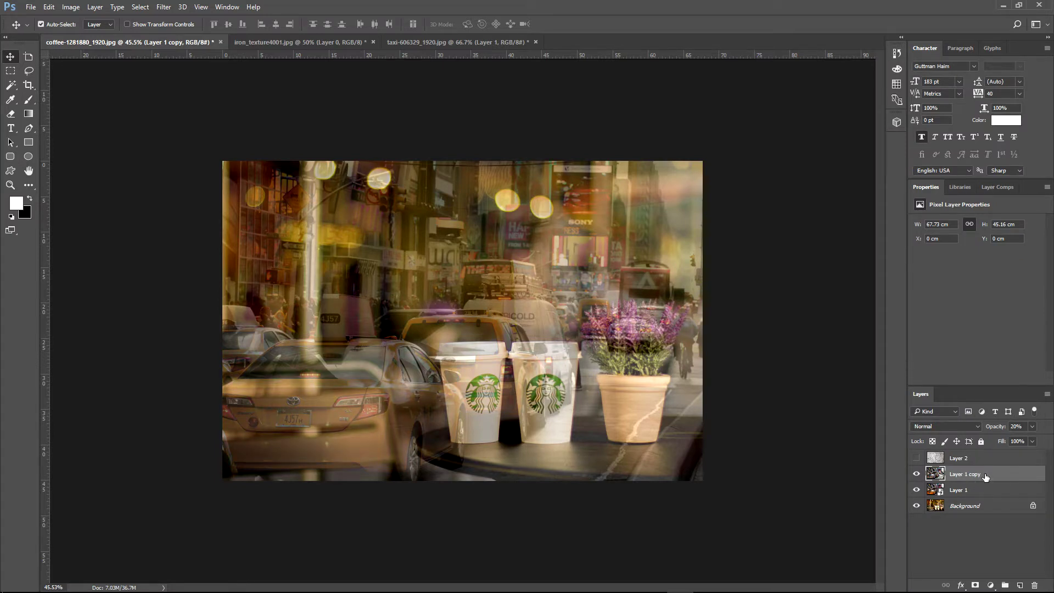
# - Split Layer 1 copy's Blend If This Layer white slider to fade highlights around 121/169
pyautogui.doubleClick(1034, 477)
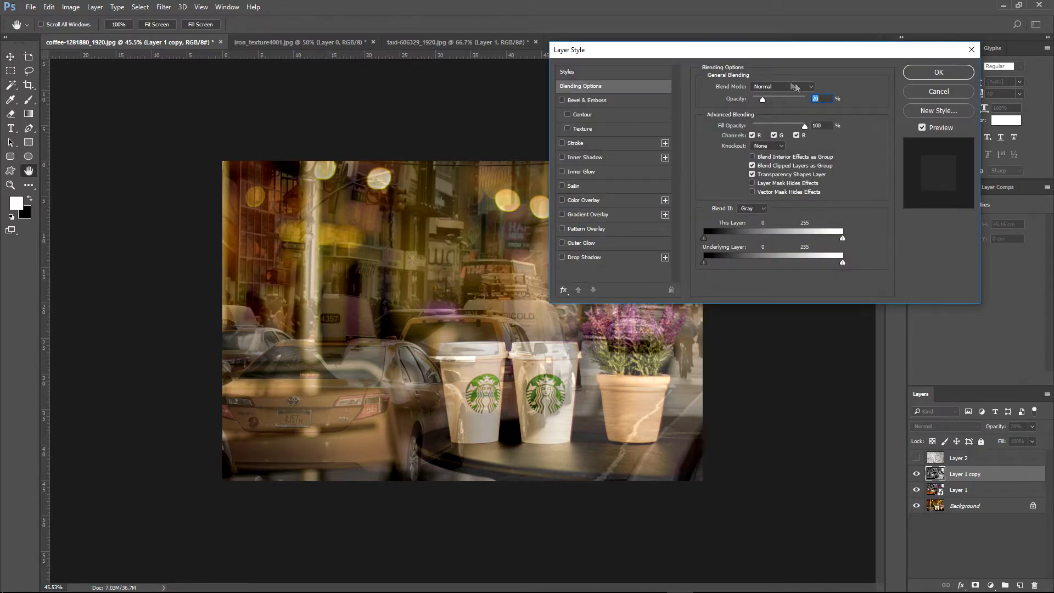
pyautogui.moveTo(726, 55); pyautogui.dragTo(866, 64)
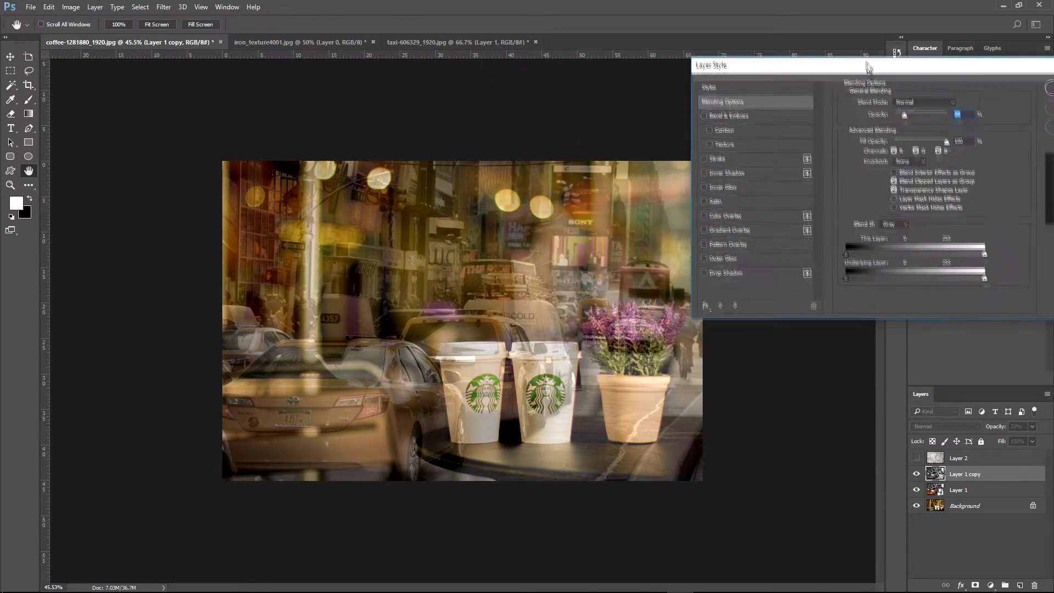
pyautogui.moveTo(766, 57); pyautogui.dragTo(737, 51)
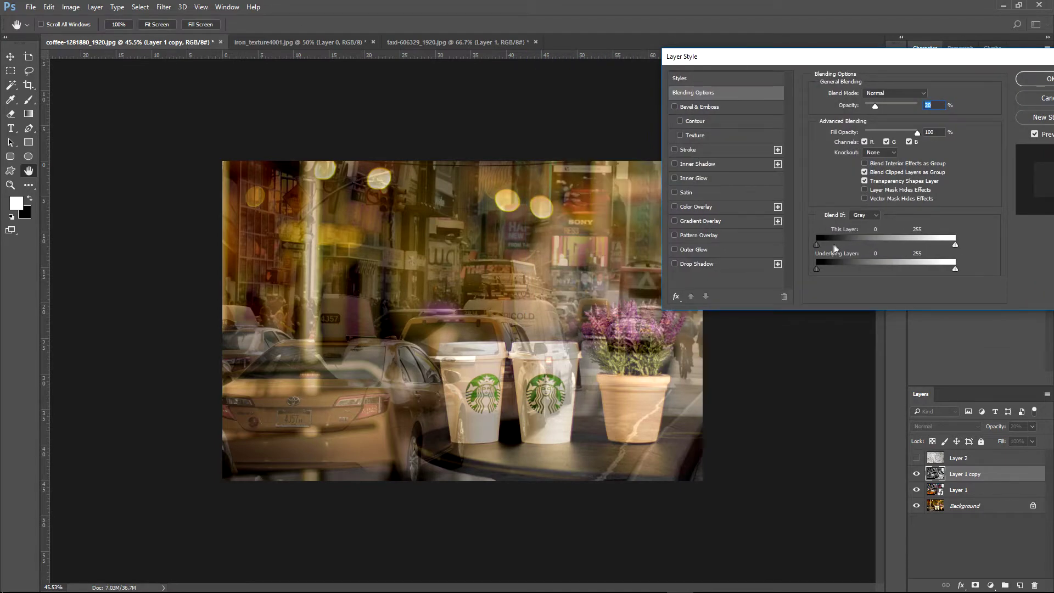
pyautogui.moveTo(955, 245); pyautogui.dragTo(917, 248)
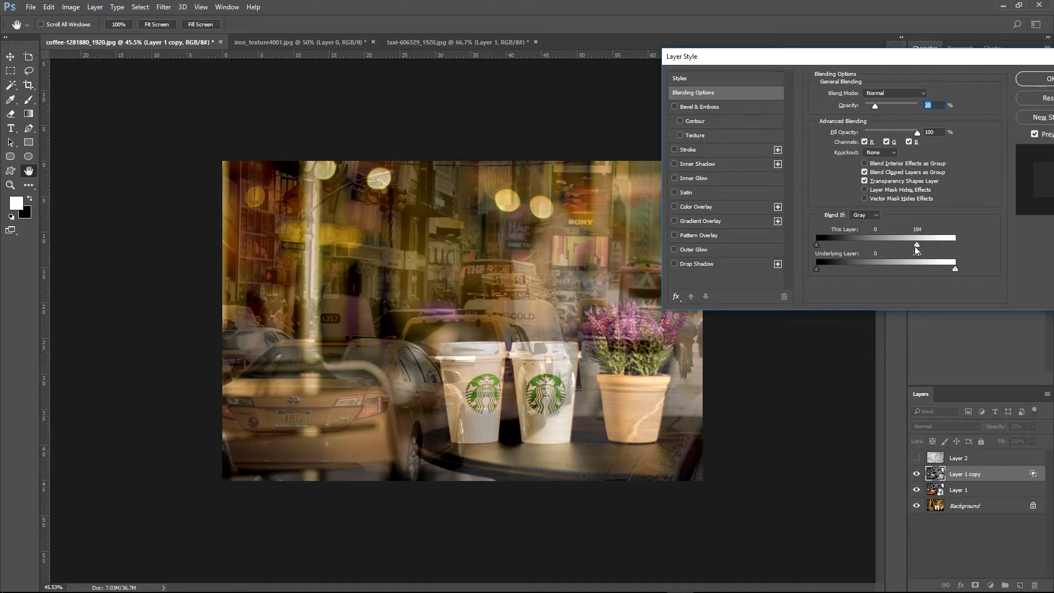
pyautogui.moveTo(914, 248); pyautogui.dragTo(882, 252)
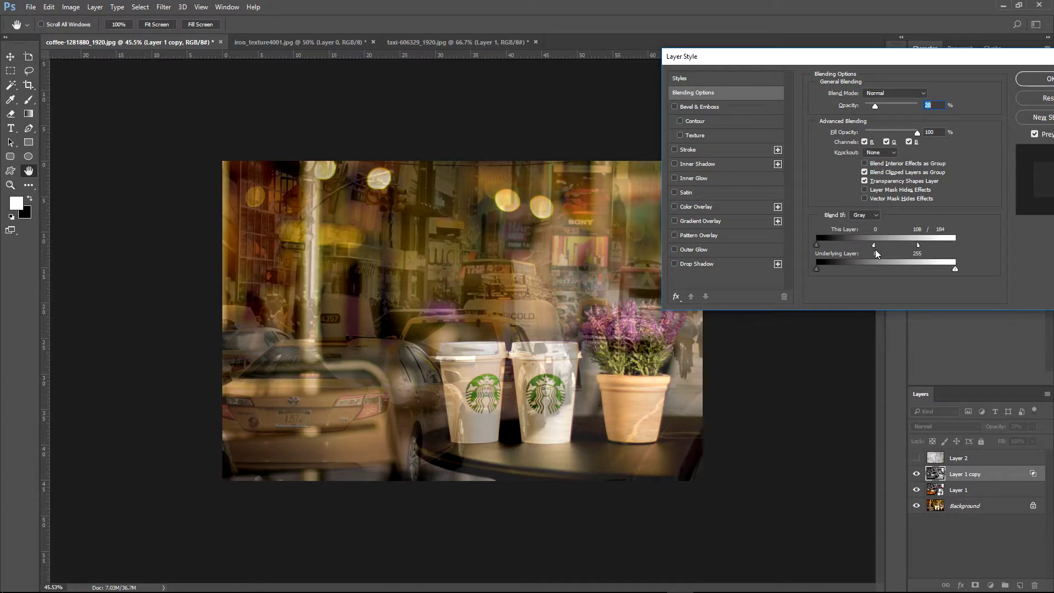
pyautogui.moveTo(896, 247); pyautogui.dragTo(913, 245)
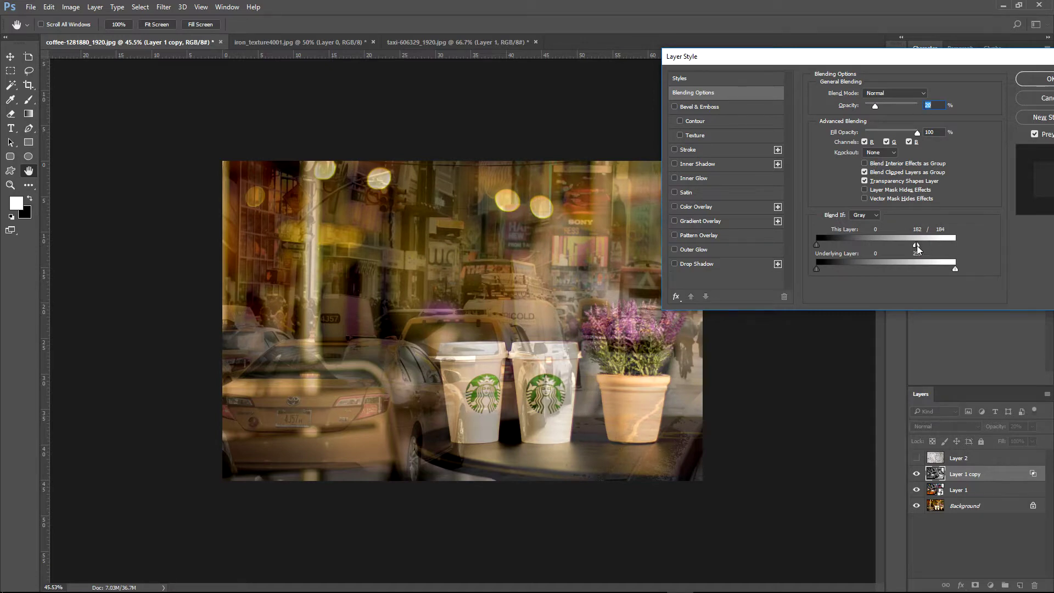
pyautogui.moveTo(918, 249); pyautogui.dragTo(906, 247)
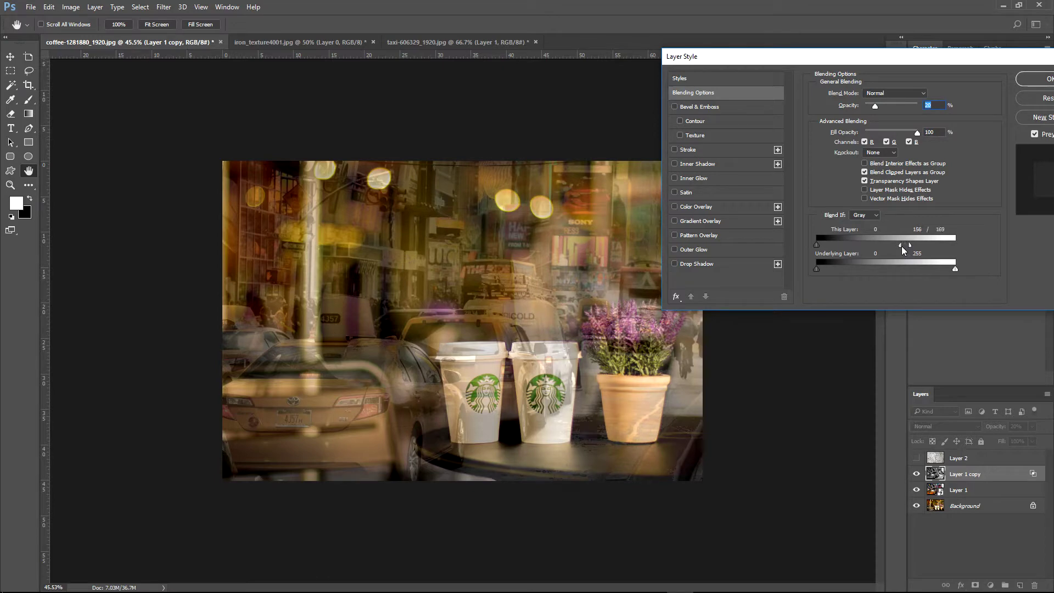
pyautogui.keyDown('alt'); pyautogui.moveTo(907, 246); pyautogui.dragTo(870, 249); pyautogui.keyUp('alt')
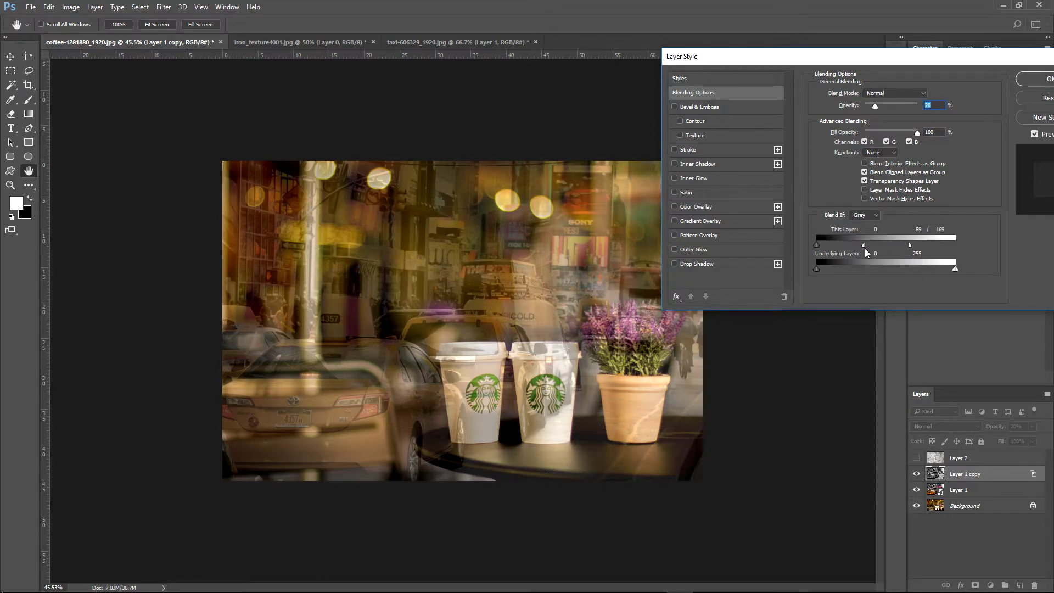
pyautogui.moveTo(864, 249); pyautogui.dragTo(872, 247)
# - Apply the Blend If settings and lower Layer 1 copy's opacity to about 8%
pyautogui.click(1040, 80)
pyautogui.click(994, 428)
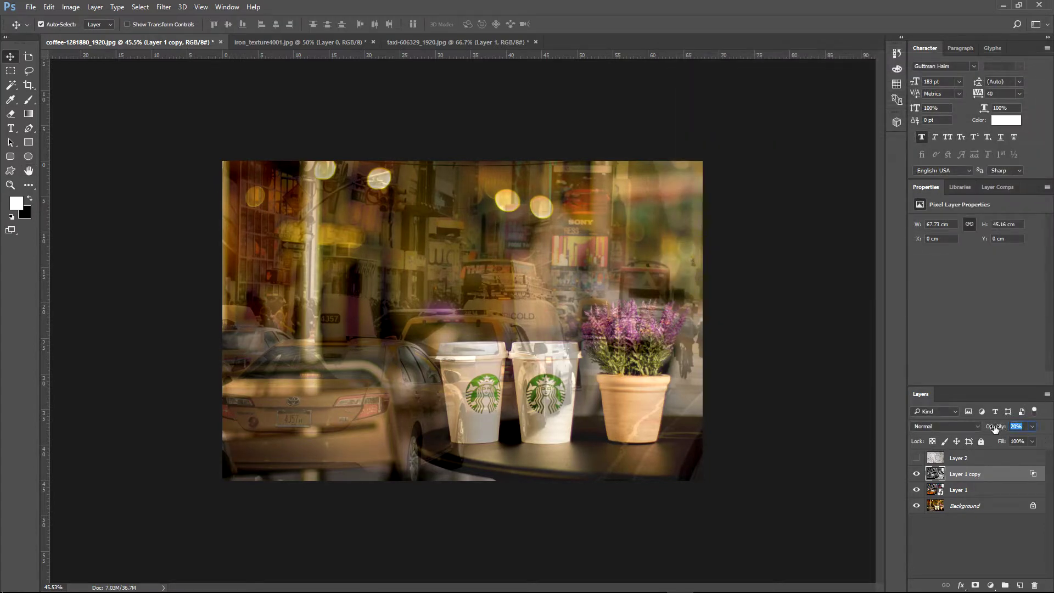
pyautogui.moveTo(996, 428)
pyautogui.mouseDown()
pyautogui.moveTo(986, 428)
pyautogui.moveTo(998, 429)
pyautogui.mouseUp()
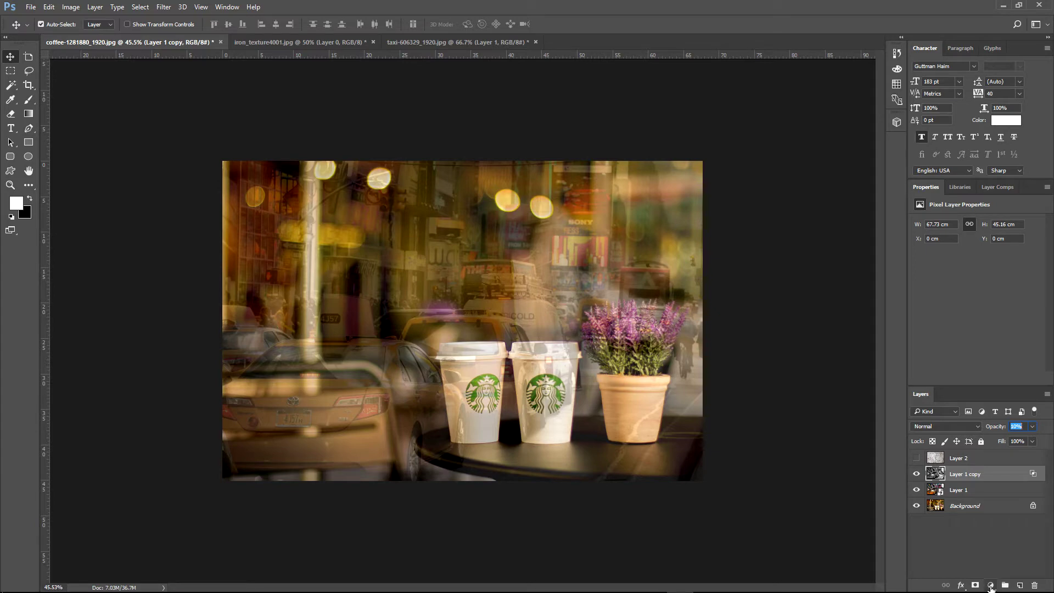
# - Add a colorized Hue/Saturation layer with Hue 85 and Saturation 25 at 20% opacity
pyautogui.click(990, 585)
pyautogui.click(985, 453)
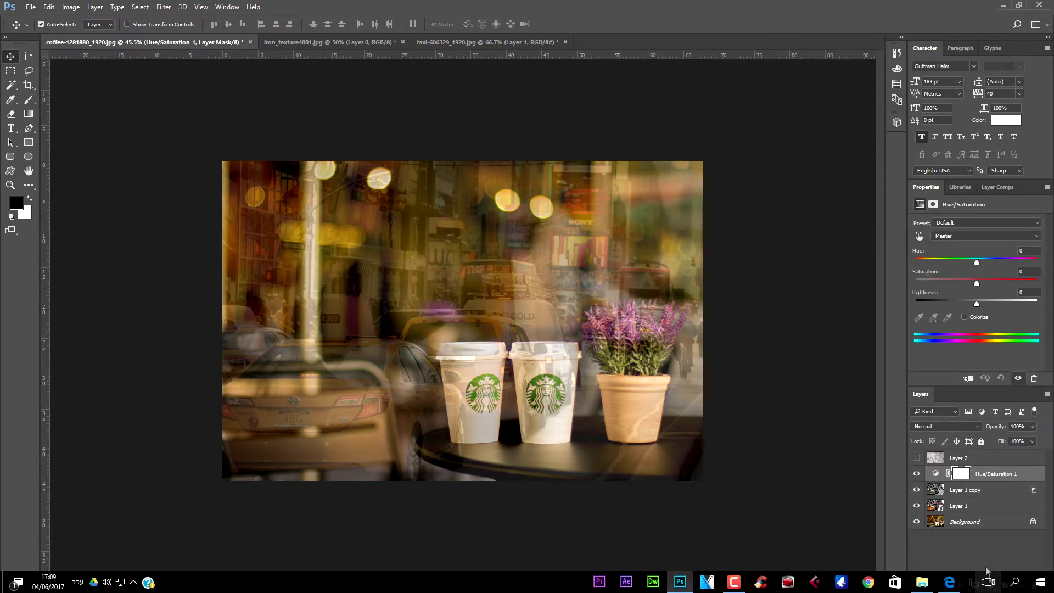
pyautogui.click(990, 585)
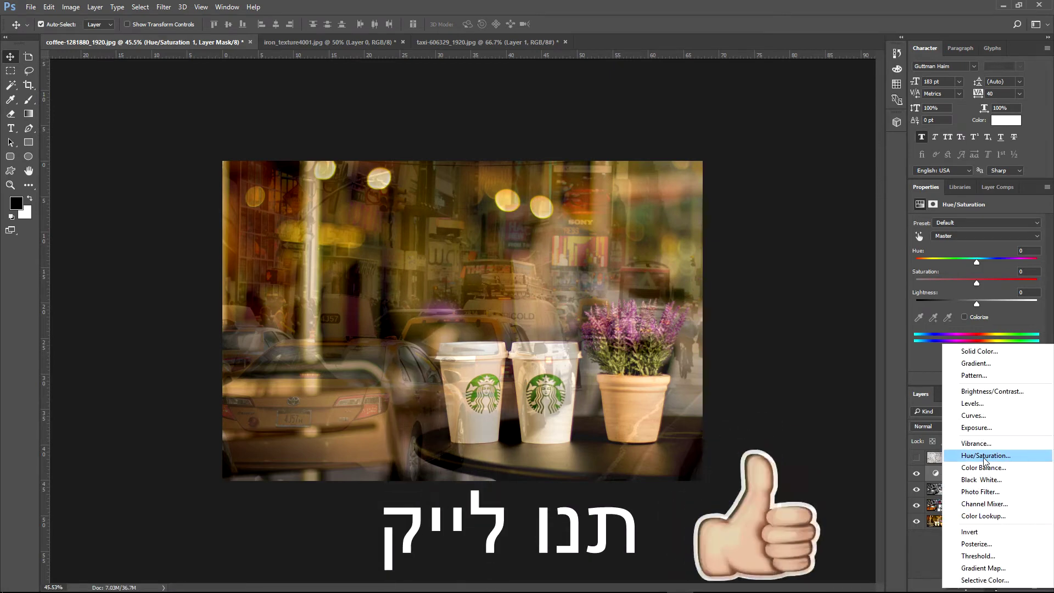
pyautogui.click(975, 326)
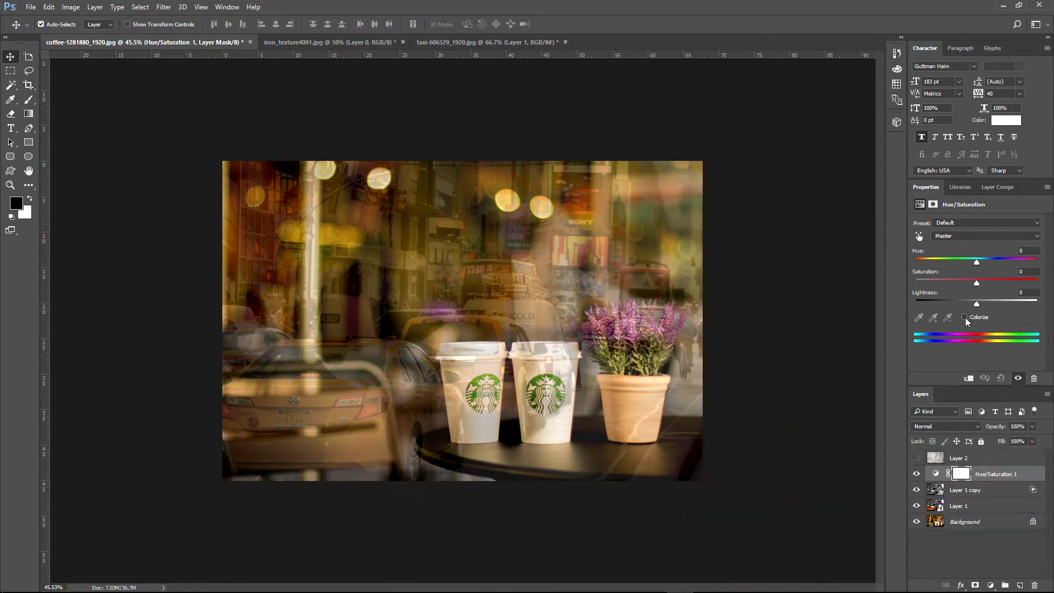
pyautogui.click(964, 318)
pyautogui.moveTo(916, 262); pyautogui.dragTo(941, 263)
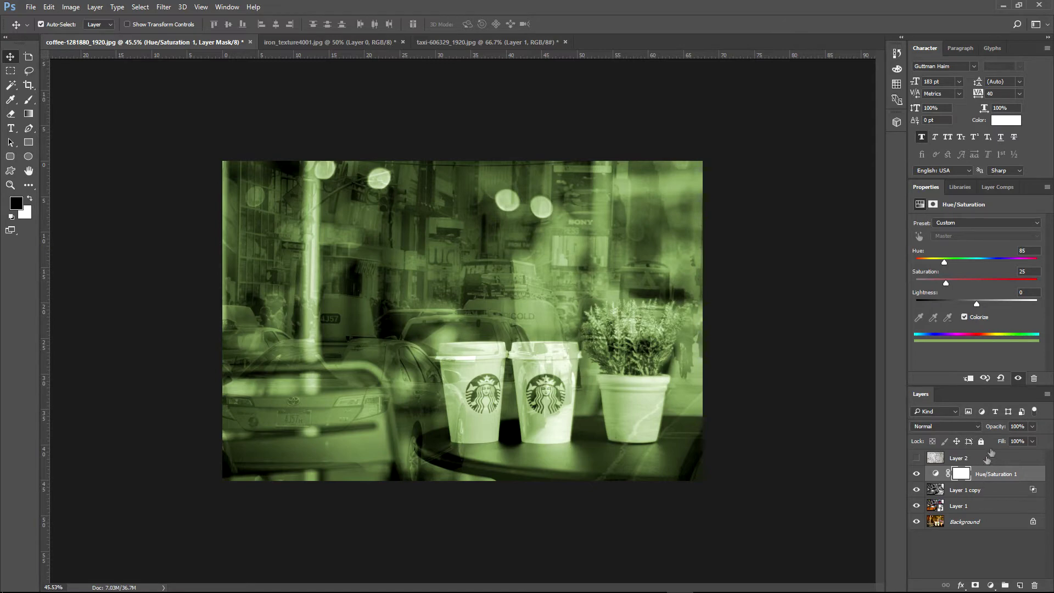
pyautogui.moveTo(999, 427); pyautogui.dragTo(950, 432)
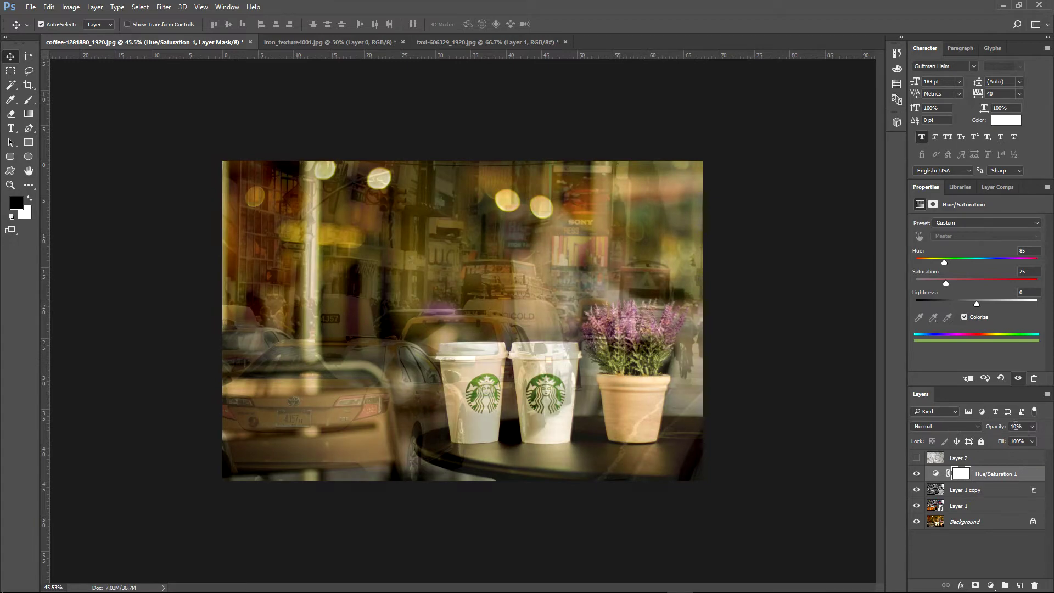
pyautogui.click(917, 474)
pyautogui.click(935, 473)
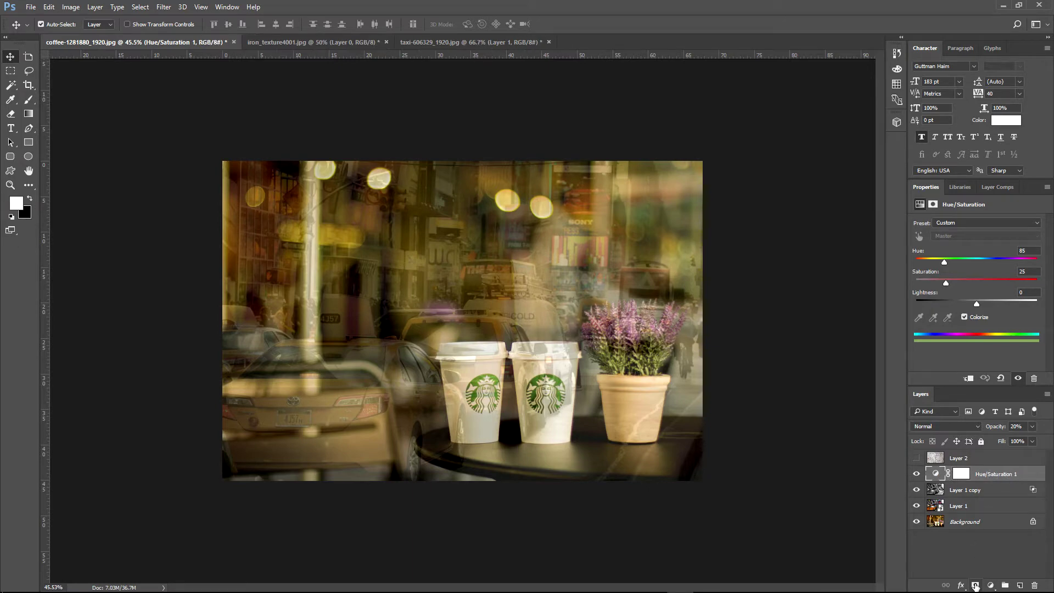
# - Try a Gradient fill layer, cancel it, and swap the foreground and background colours
pyautogui.click(975, 586)
pyautogui.click(991, 586)
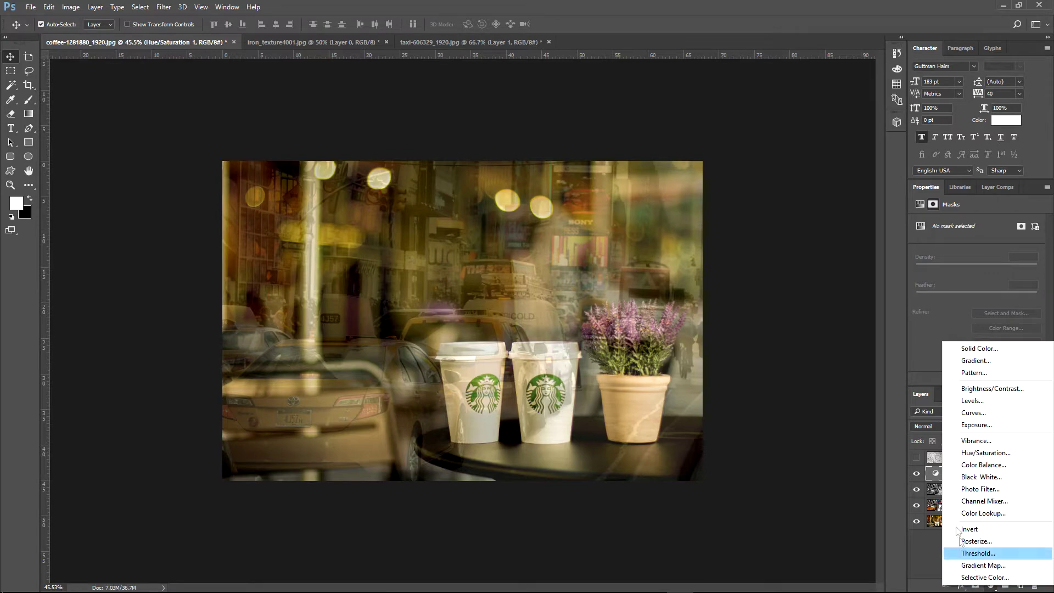
pyautogui.click(976, 363)
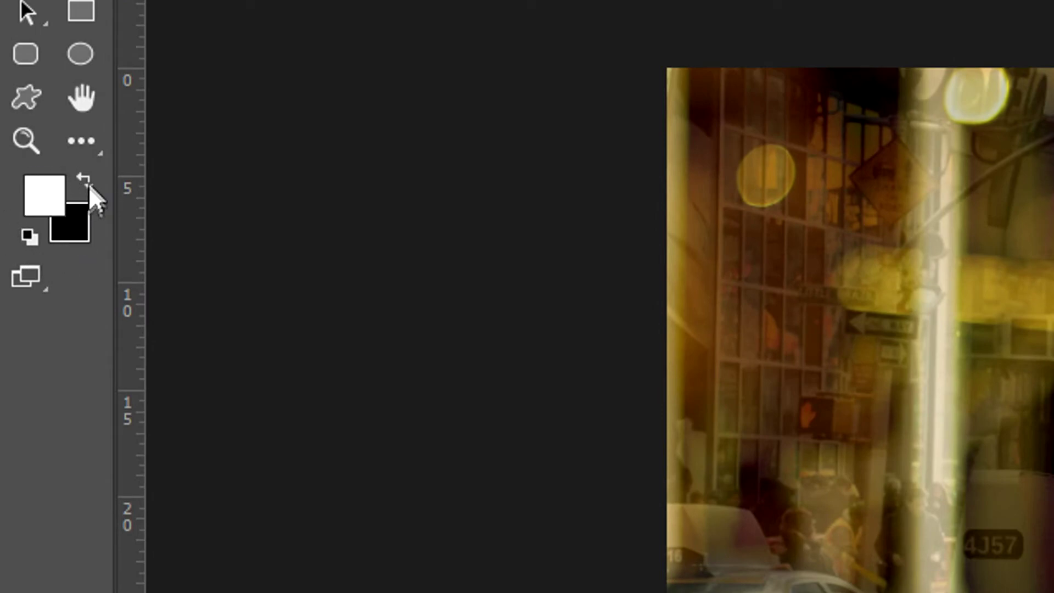
pyautogui.click(31, 198)
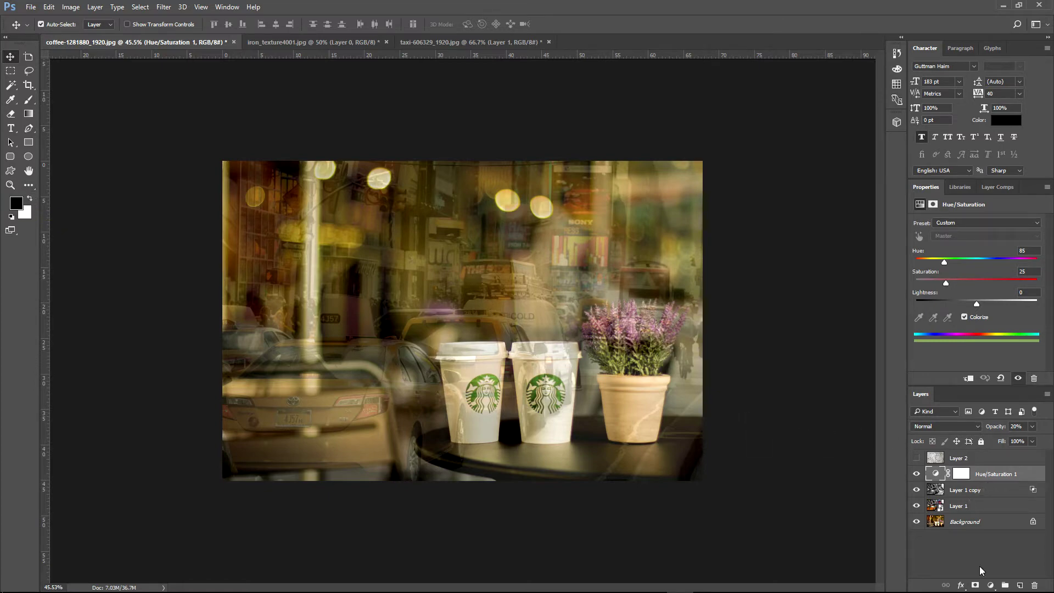
# - Add a black-to-transparent linear Gradient Fill at about 70% scale, positioned low on the photo
pyautogui.click(990, 585)
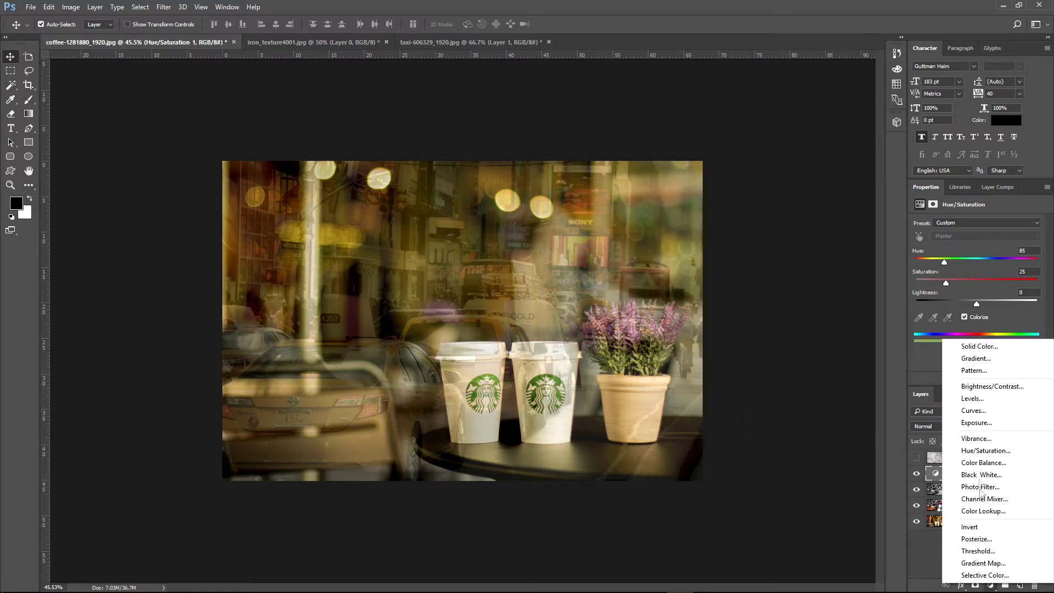
pyautogui.click(979, 359)
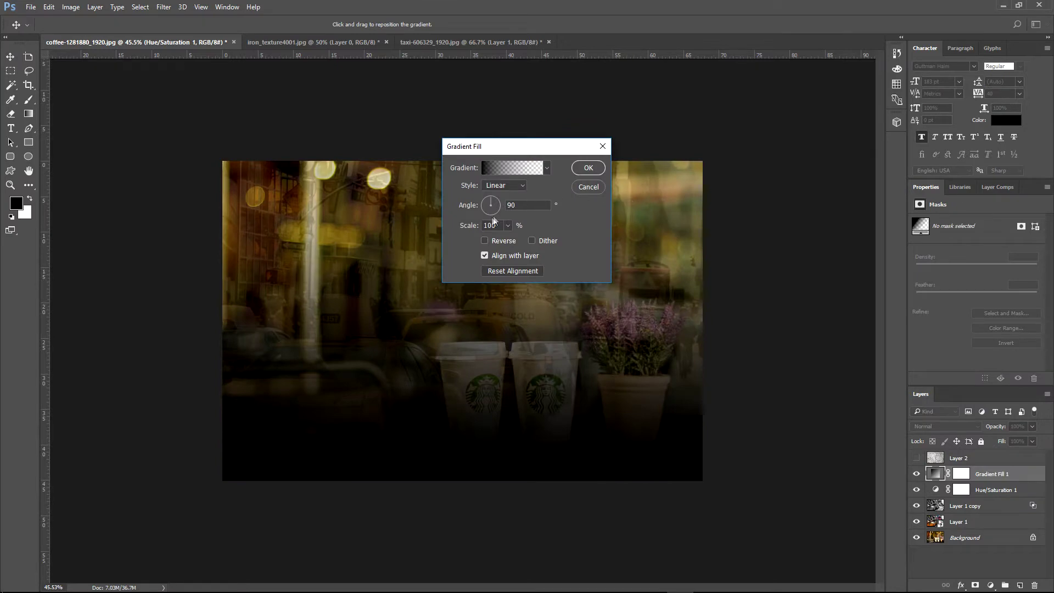
pyautogui.moveTo(501, 156); pyautogui.dragTo(693, 146)
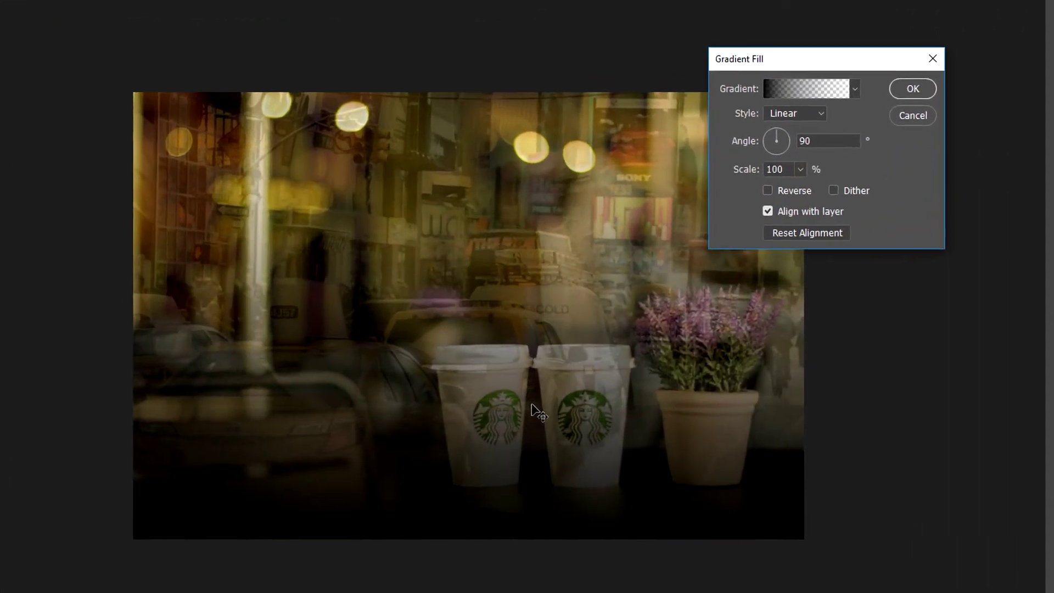
pyautogui.moveTo(538, 412); pyautogui.dragTo(541, 431)
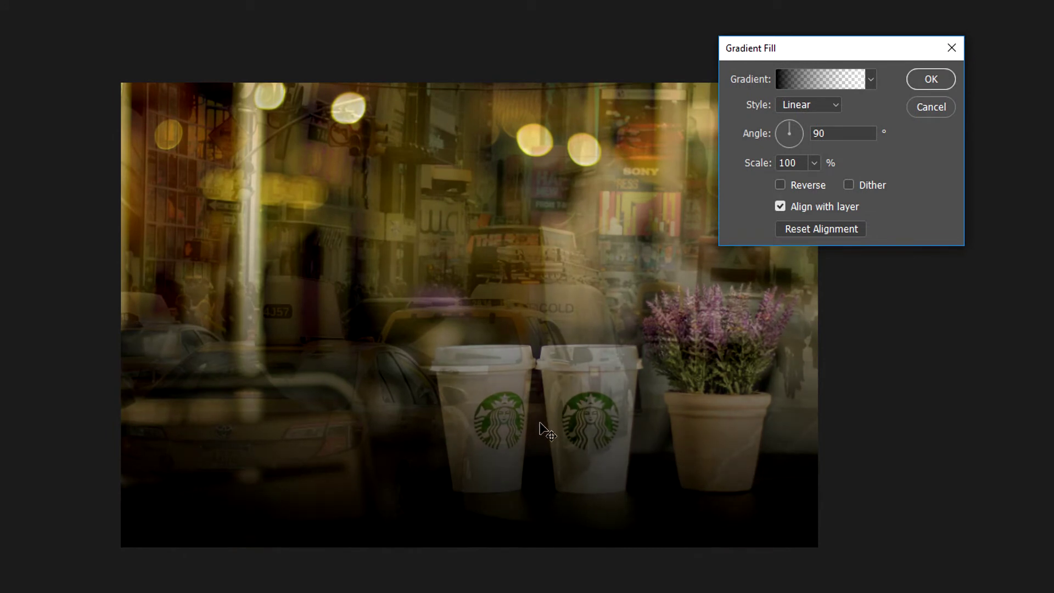
pyautogui.moveTo(761, 164); pyautogui.dragTo(735, 163)
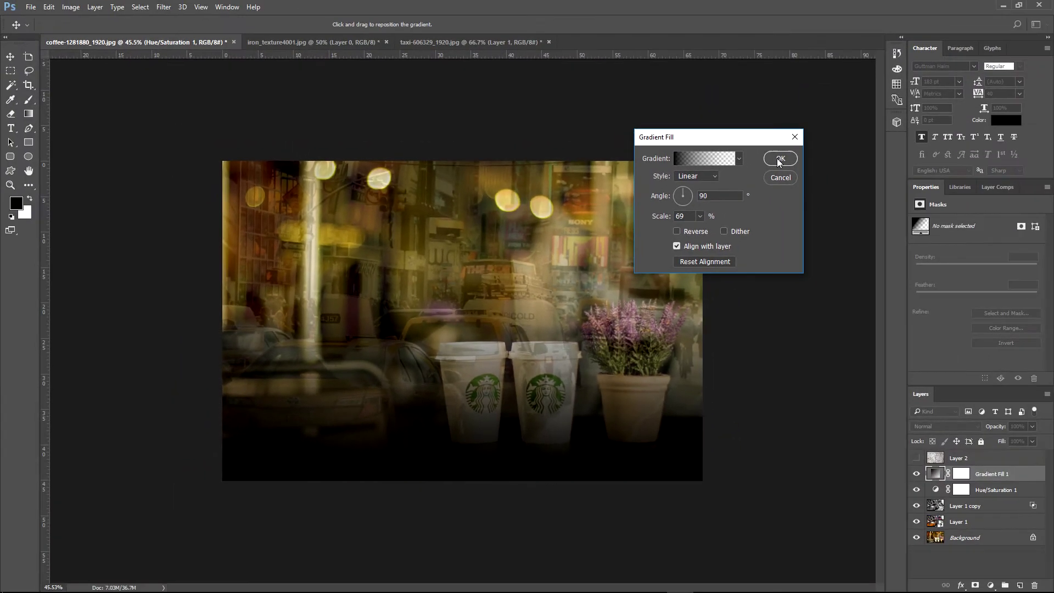
pyautogui.click(778, 159)
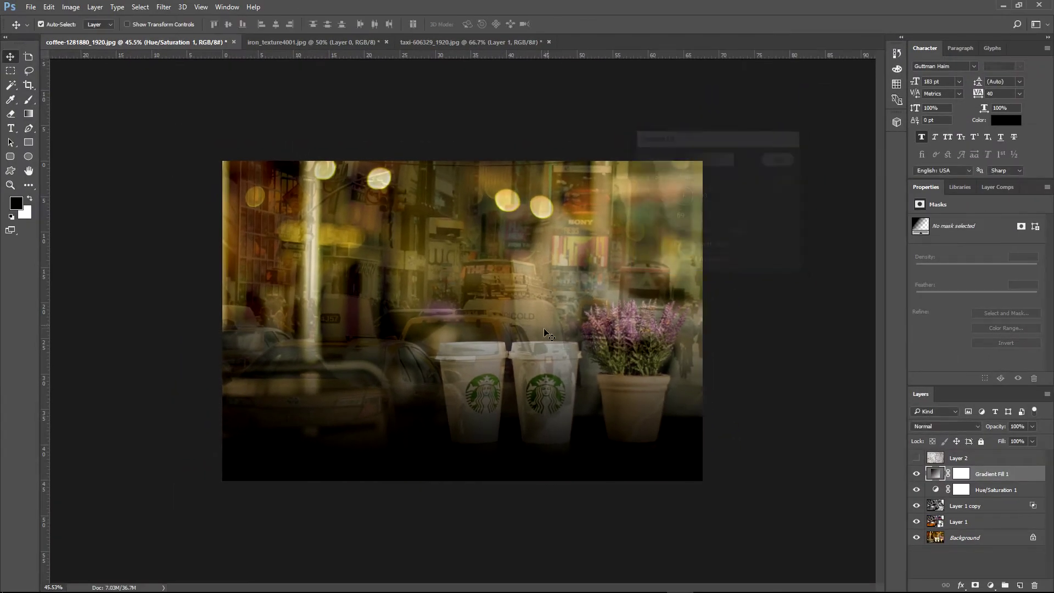
pyautogui.moveTo(506, 409); pyautogui.dragTo(506, 428)
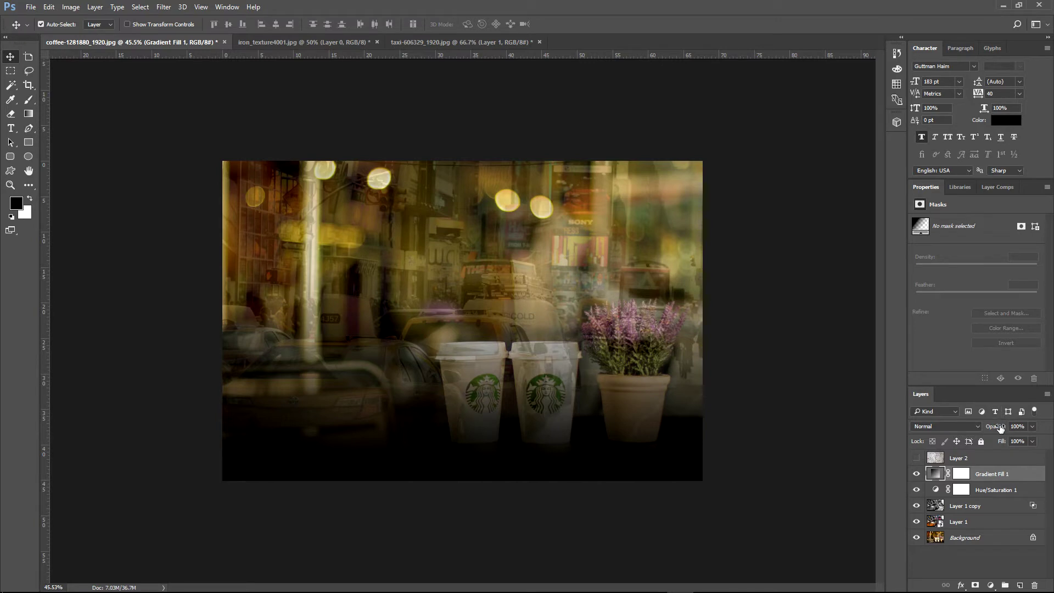
# - Reduce Gradient Fill 1 to 68% opacity and add an empty Layer 3 above it
pyautogui.moveTo(1000, 428); pyautogui.dragTo(991, 428)
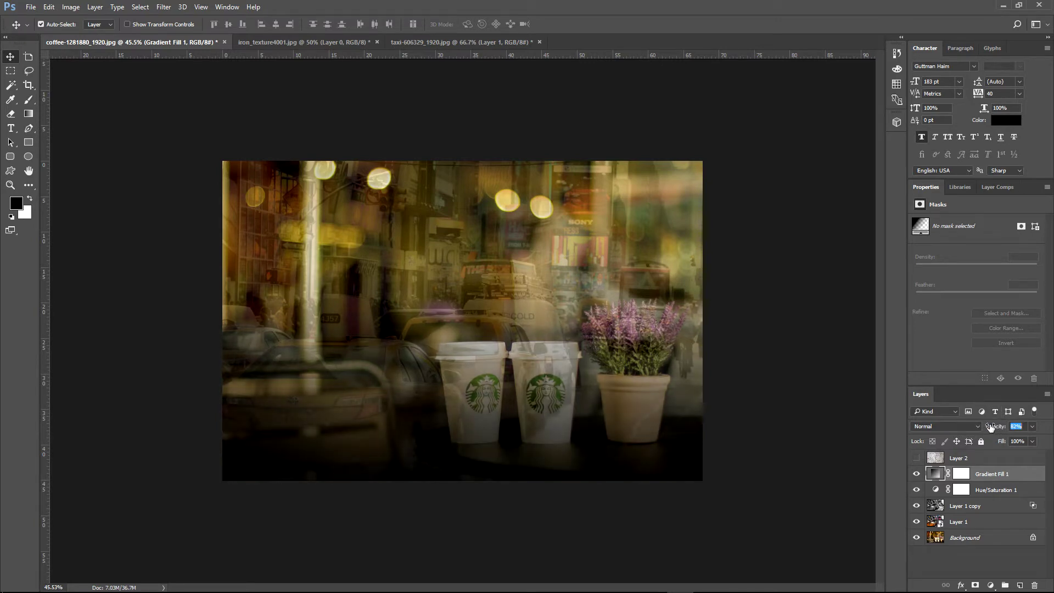
pyautogui.moveTo(986, 427); pyautogui.dragTo(983, 427)
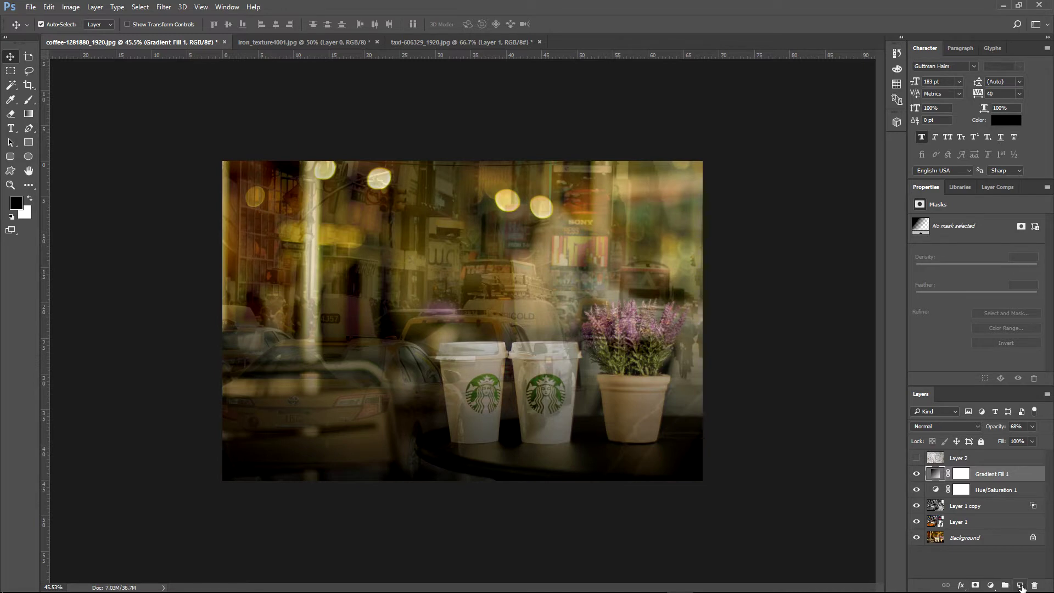
pyautogui.click(1019, 585)
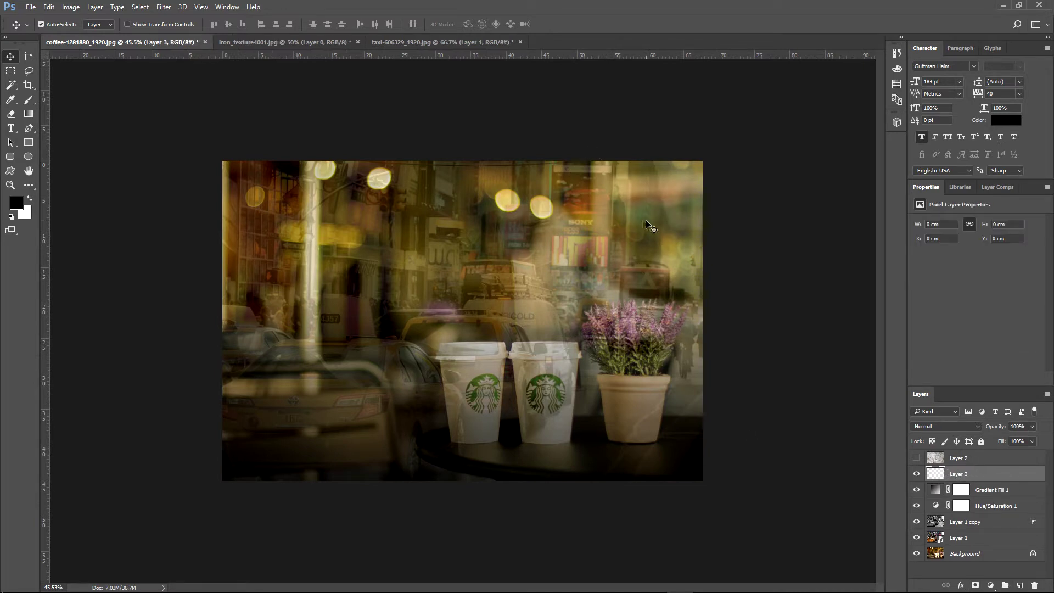
# - Paint a soft white glow on Layer 3 with a fully soft 275 px brush
pyautogui.click(29, 100)
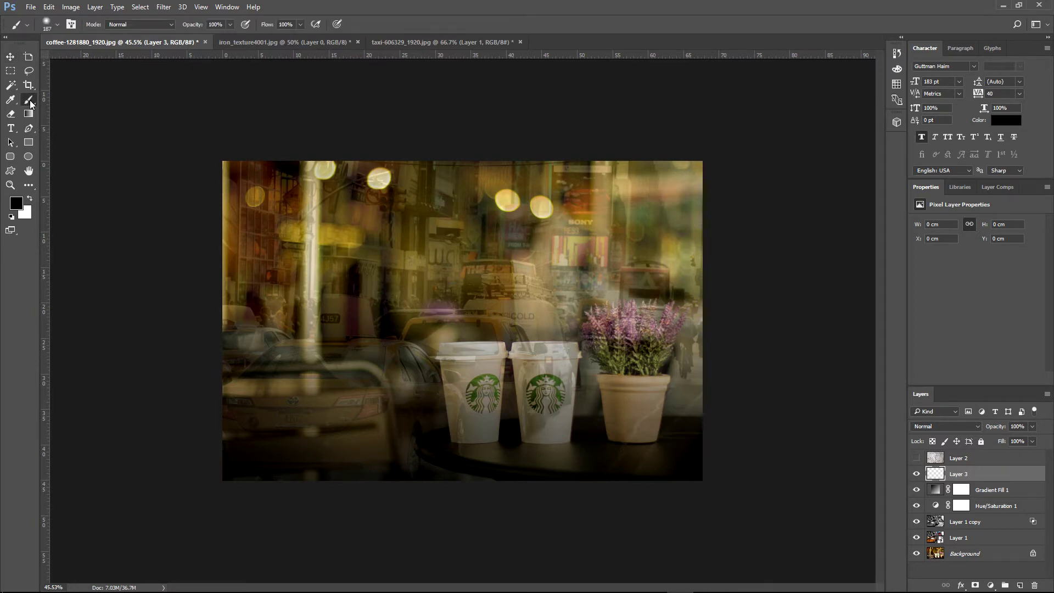
pyautogui.press('x')
pyautogui.press('v')
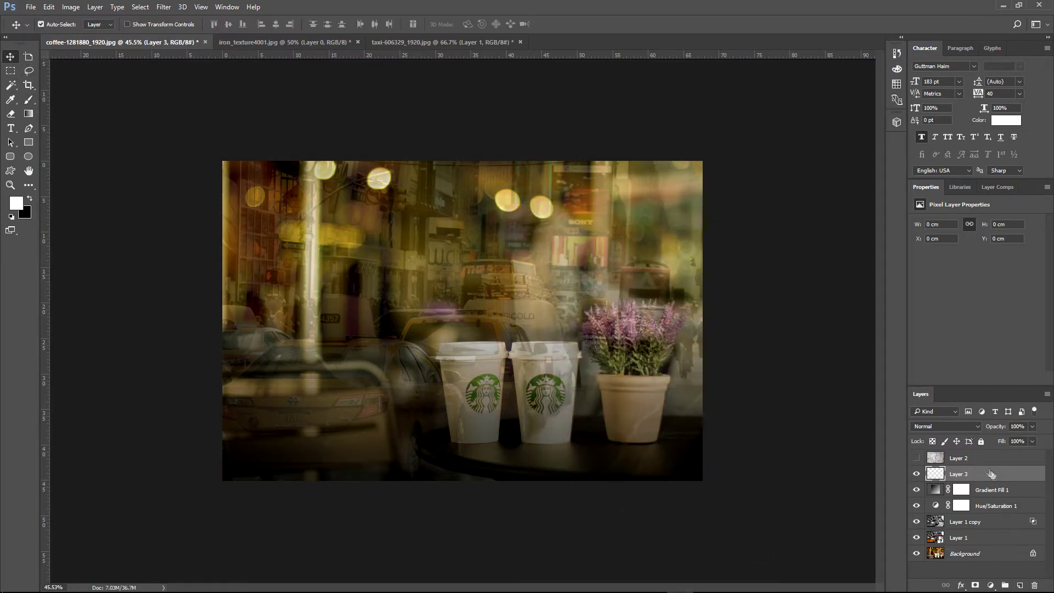
pyautogui.click(27, 101)
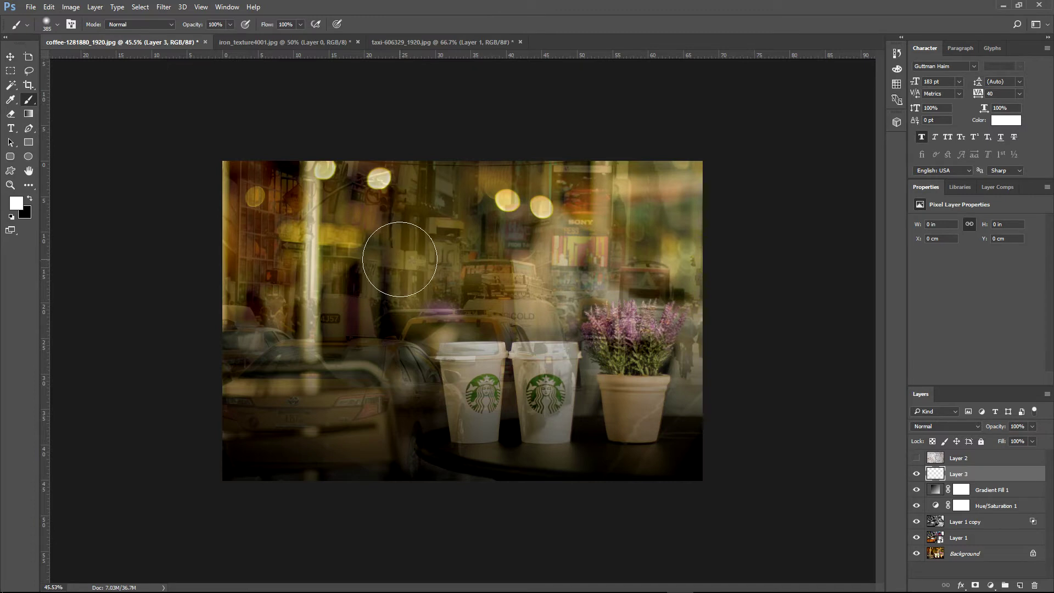
pyautogui.rightClick(399, 259)
pyautogui.moveTo(496, 246); pyautogui.dragTo(460, 246)
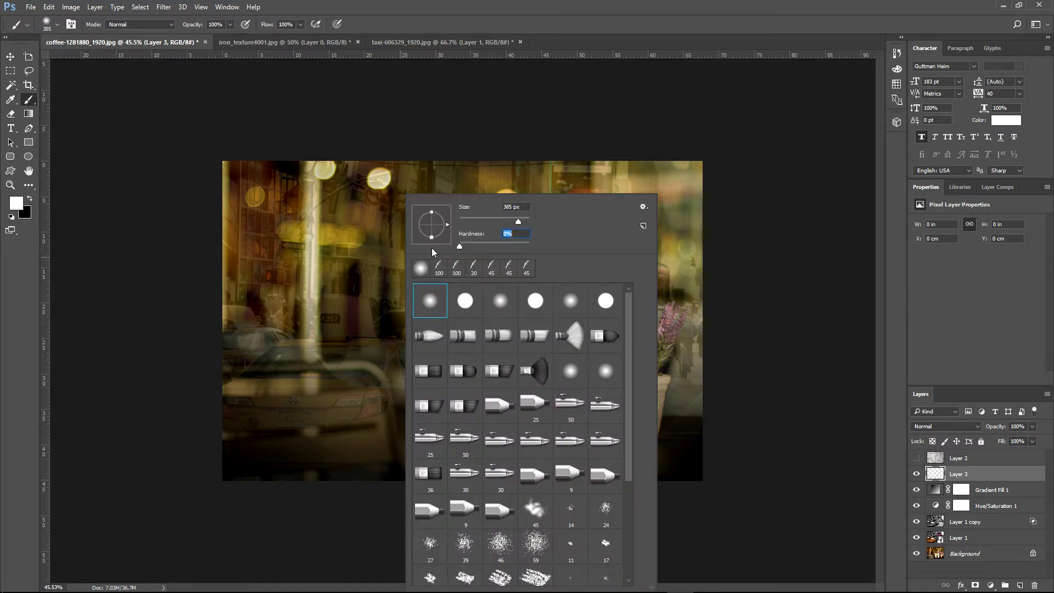
pyautogui.moveTo(516, 221); pyautogui.dragTo(514, 220)
pyautogui.press('Return')
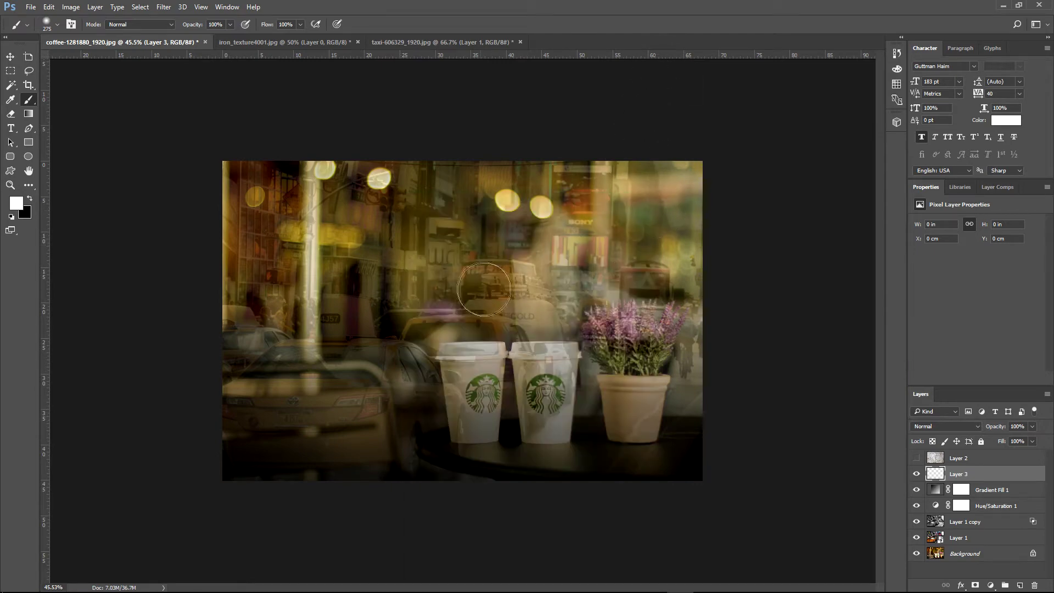
pyautogui.click(492, 298)
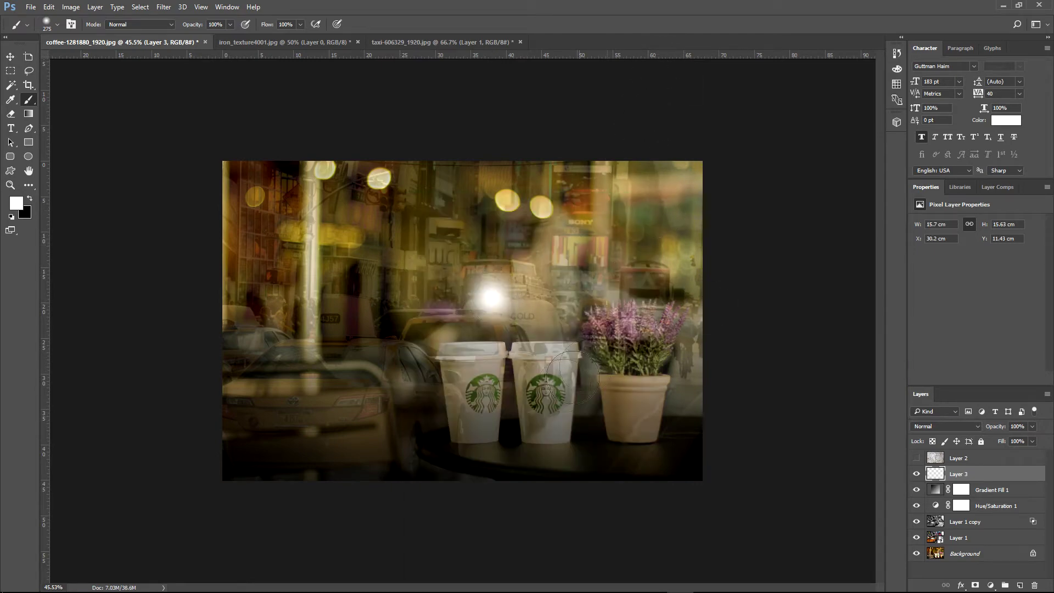
# - Move the glow to the upper right and scale it to about 171% above the flower pot
pyautogui.click(11, 58)
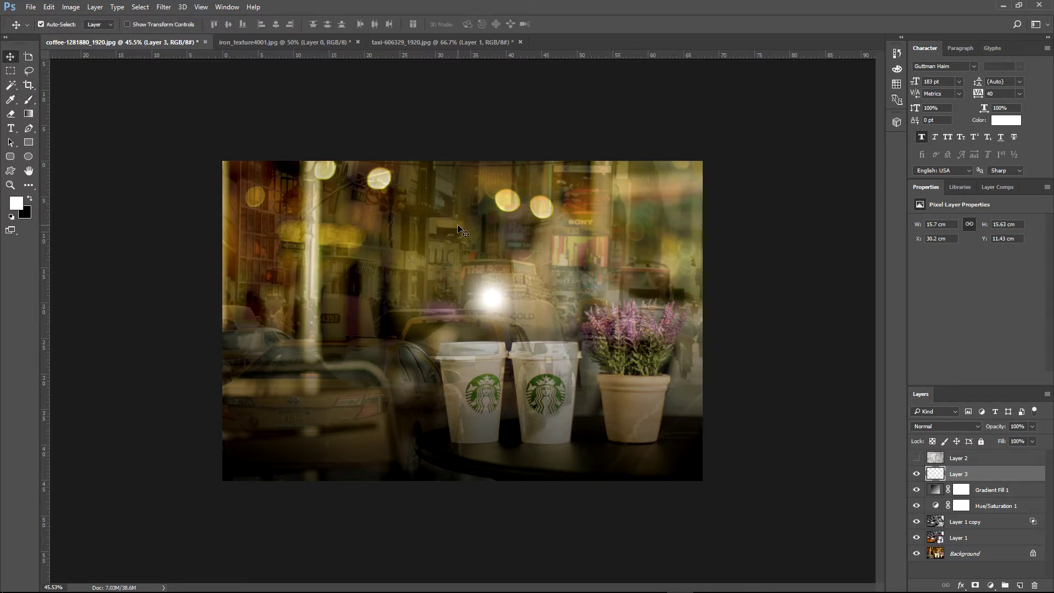
pyautogui.moveTo(490, 296)
pyautogui.mouseDown()
pyautogui.moveTo(557, 237)
pyautogui.moveTo(566, 253)
pyautogui.mouseUp()
pyautogui.press('ctrl')
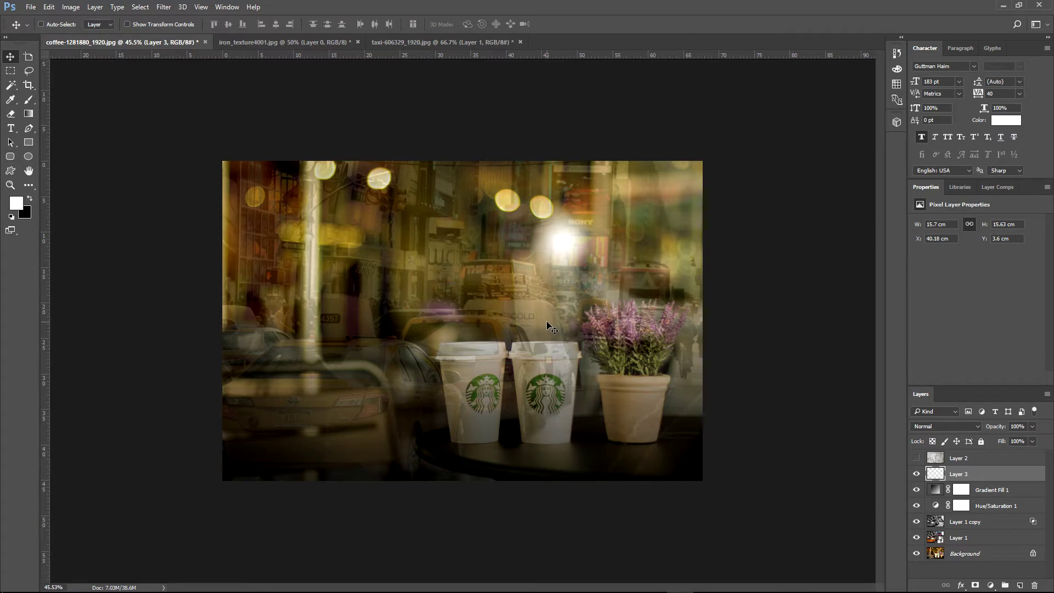
pyautogui.hotkey('ctrl', 't')
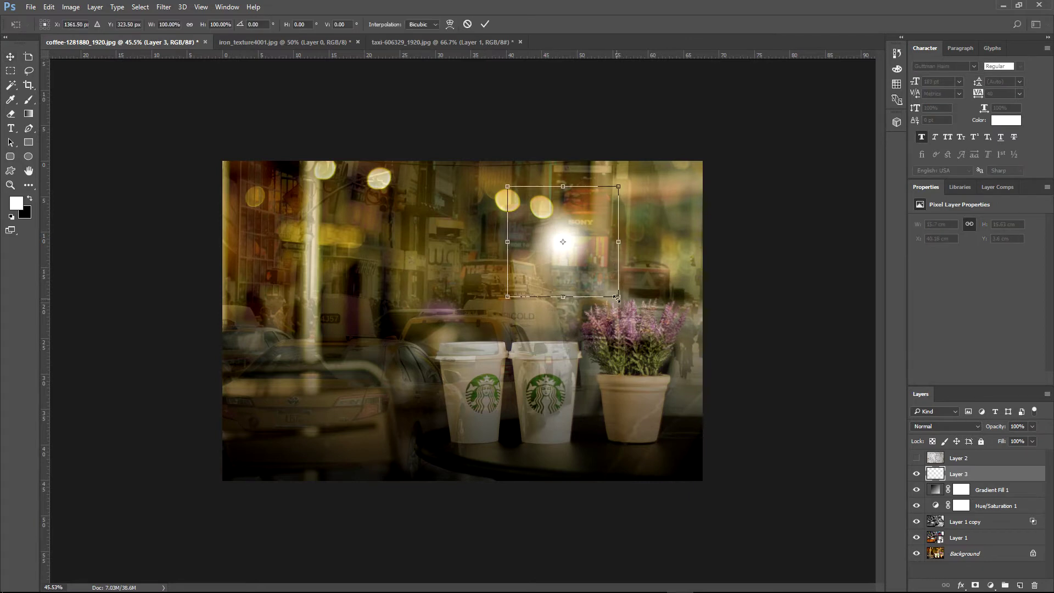
pyautogui.moveTo(616, 298); pyautogui.dragTo(697, 374)
pyautogui.moveTo(615, 280)
pyautogui.mouseDown()
pyautogui.moveTo(606, 235)
pyautogui.moveTo(641, 219)
pyautogui.moveTo(627, 216)
pyautogui.mouseUp()
pyautogui.press('Return')
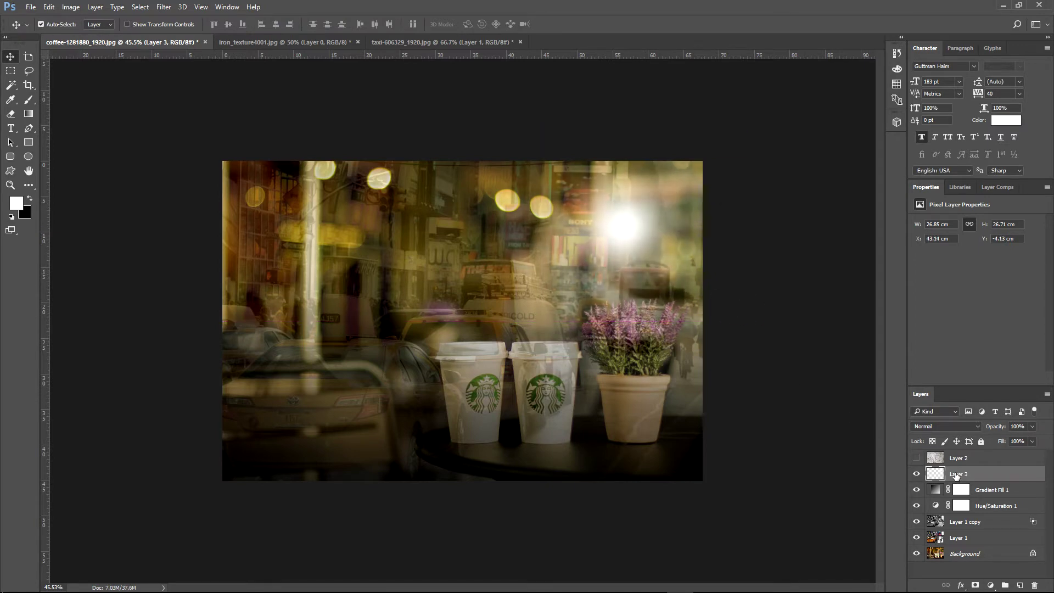
pyautogui.click(992, 585)
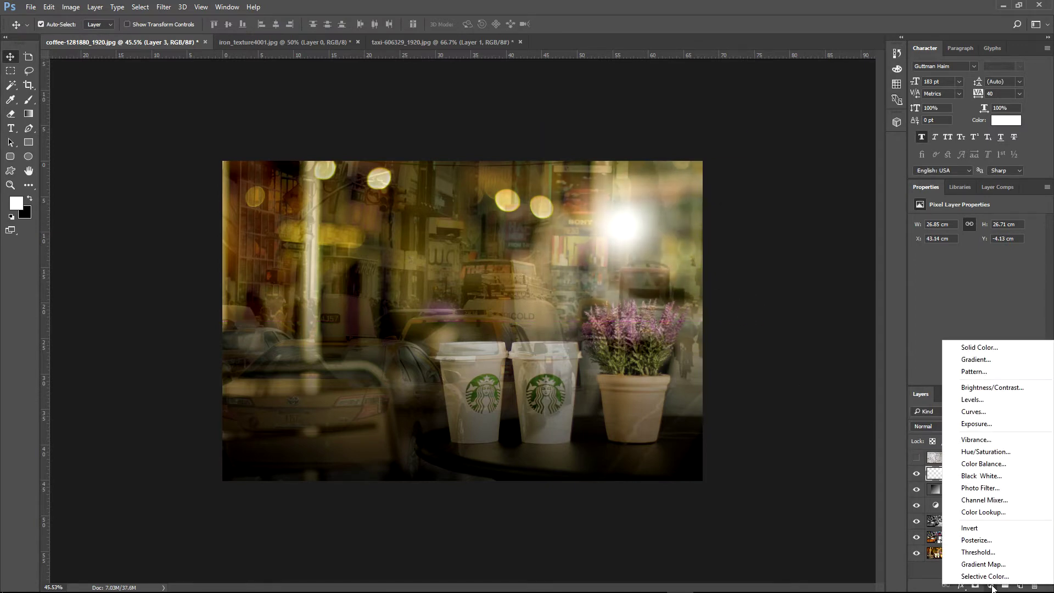
# - Add a colorized Hue/Saturation layer clipped to Layer 3 with Lightness -15
pyautogui.click(978, 451)
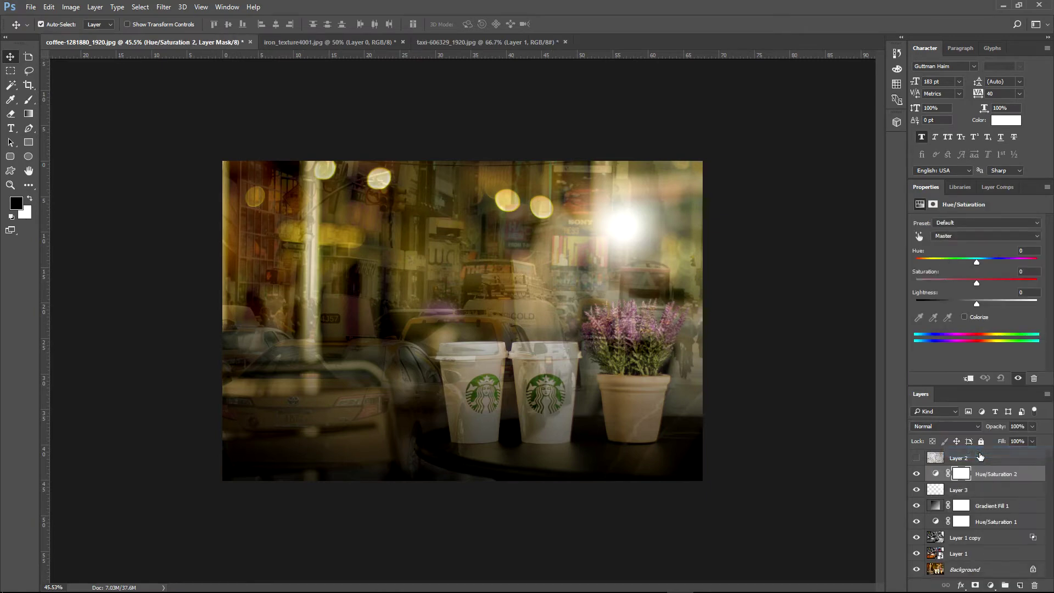
pyautogui.click(964, 316)
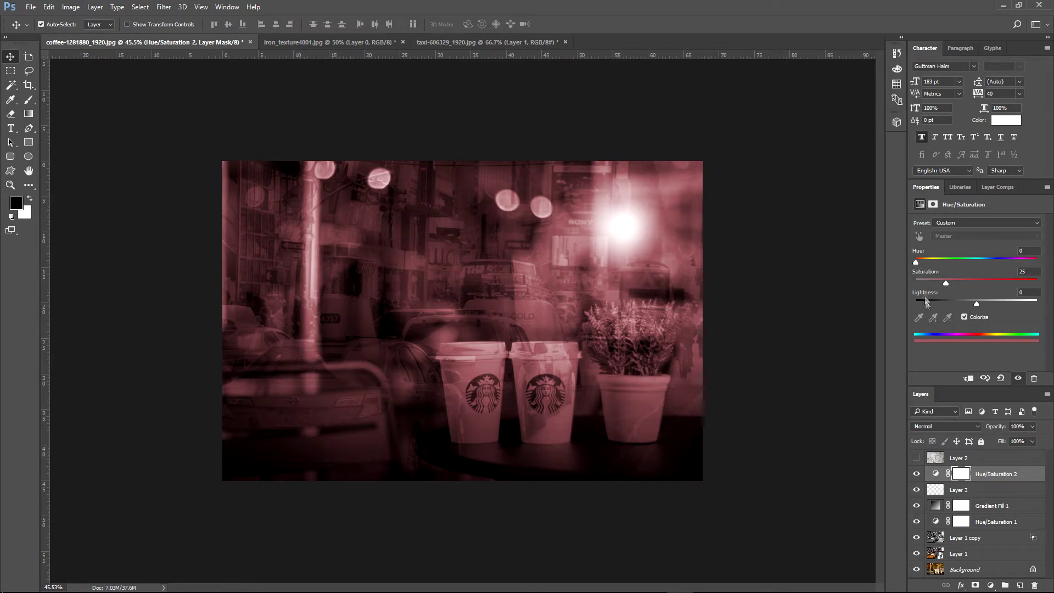
pyautogui.keyDown('alt'); pyautogui.click(934, 477); pyautogui.keyUp('alt')
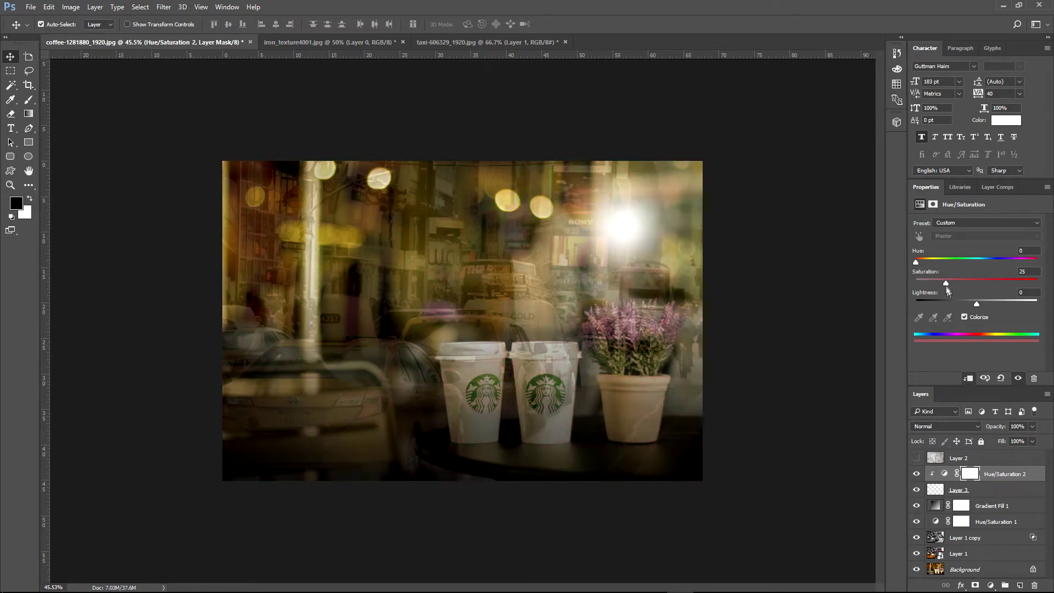
pyautogui.moveTo(976, 302); pyautogui.dragTo(969, 301)
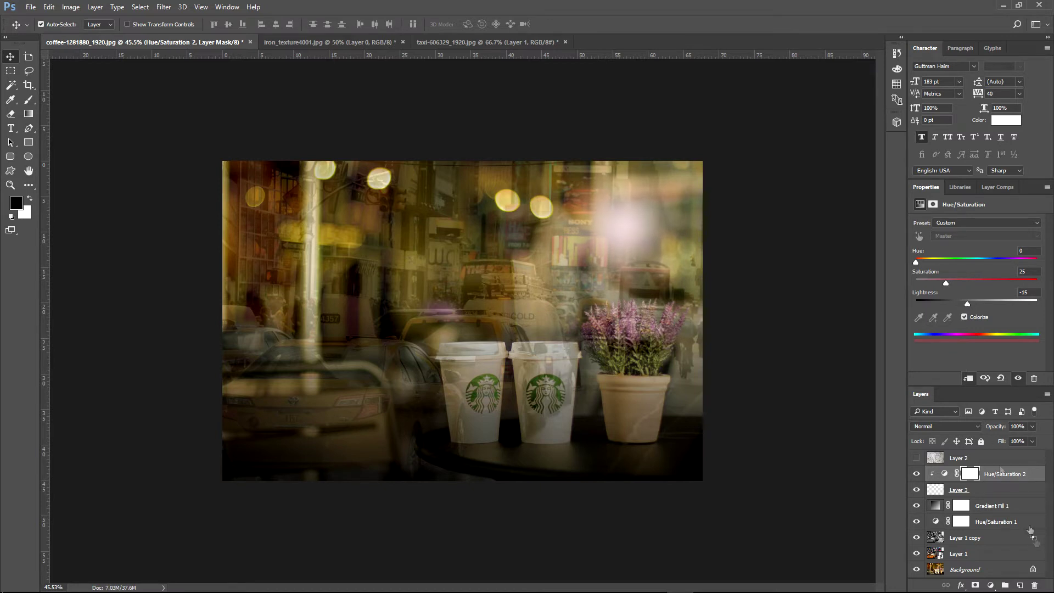
pyautogui.click(1021, 490)
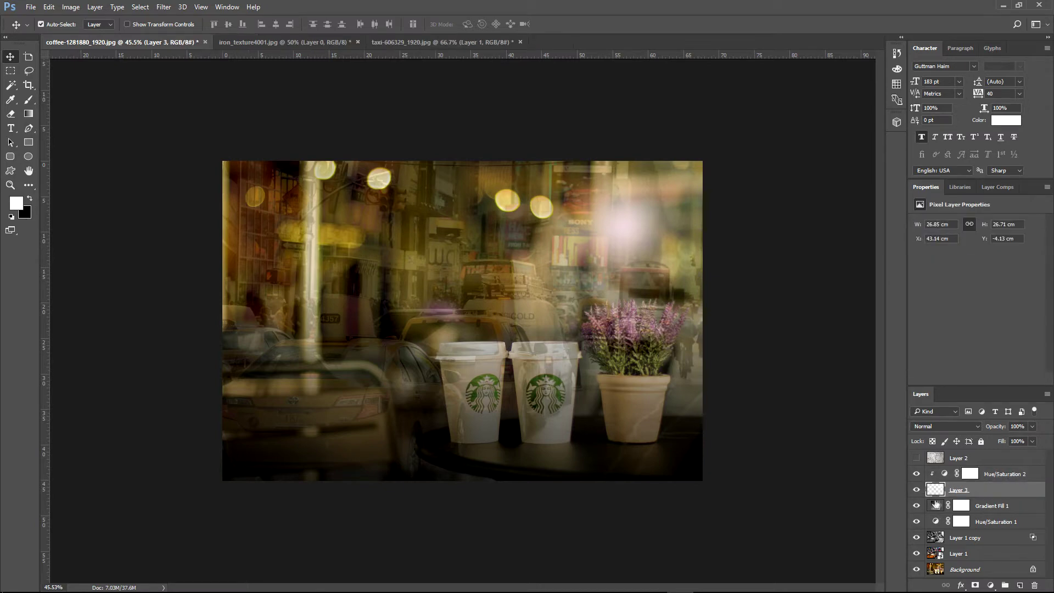
# - Set Layer 3's blend mode to Linear Dodge (Add) with Transparency Shapes Layer unchecked
pyautogui.doubleClick(1027, 494)
pyautogui.moveTo(499, 113)
pyautogui.mouseDown()
pyautogui.moveTo(939, 83)
pyautogui.moveTo(899, 50)
pyautogui.mouseUp()
pyautogui.click(943, 79)
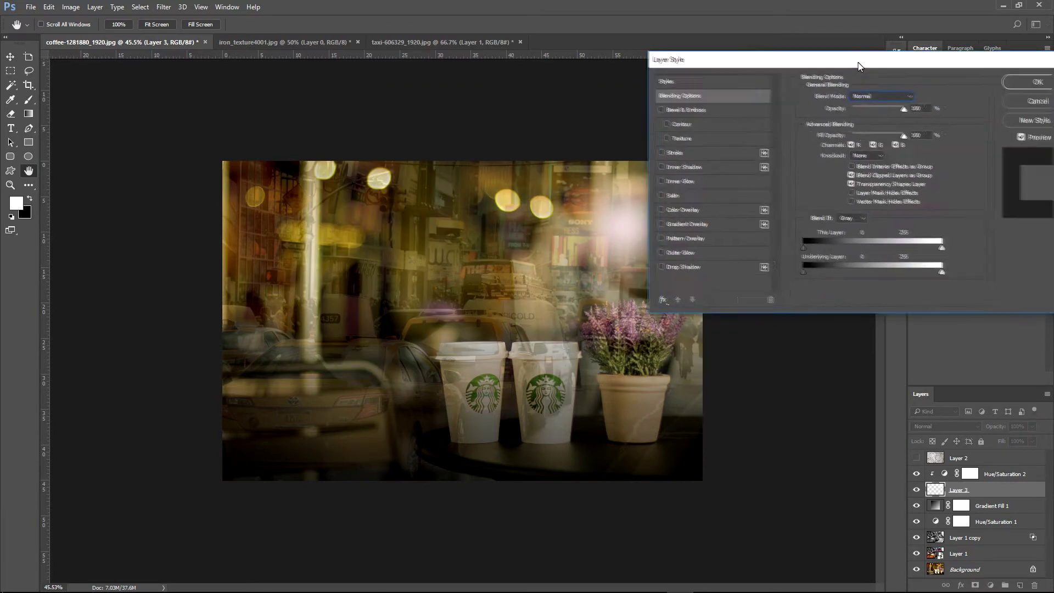
pyautogui.click(929, 85)
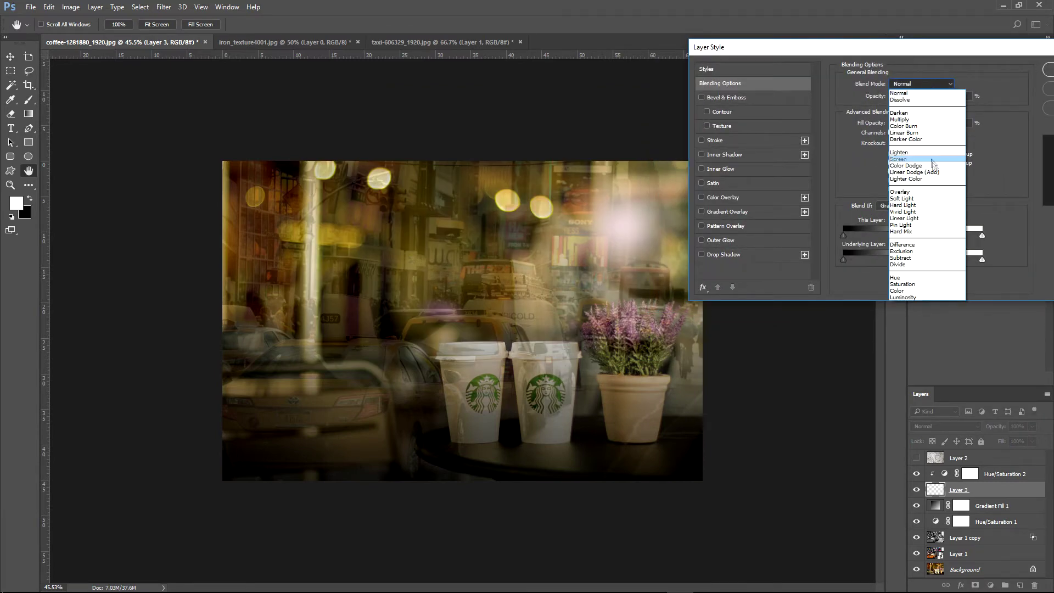
pyautogui.click(934, 170)
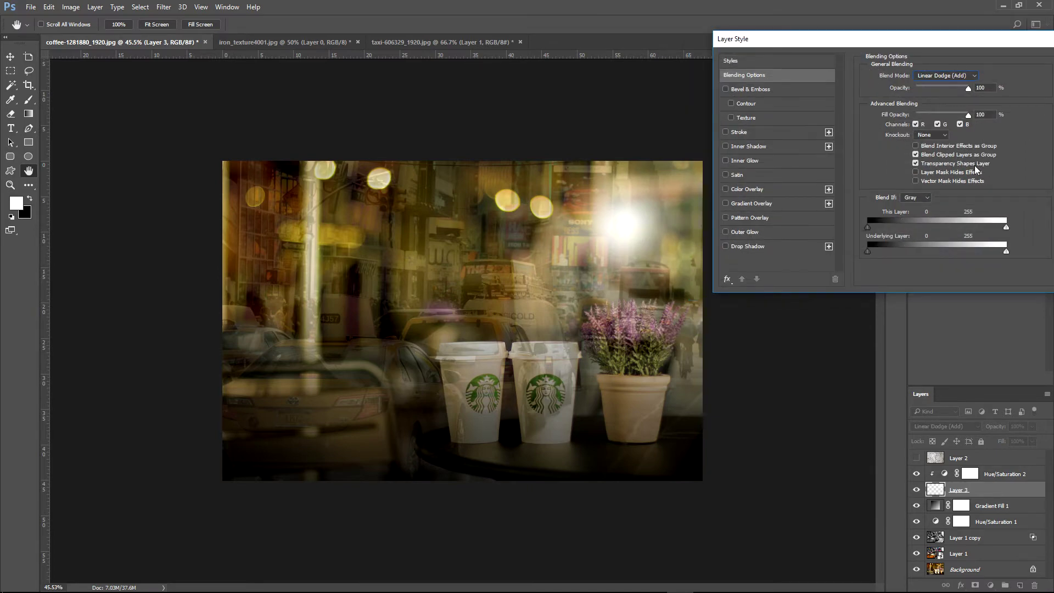
pyautogui.click(915, 162)
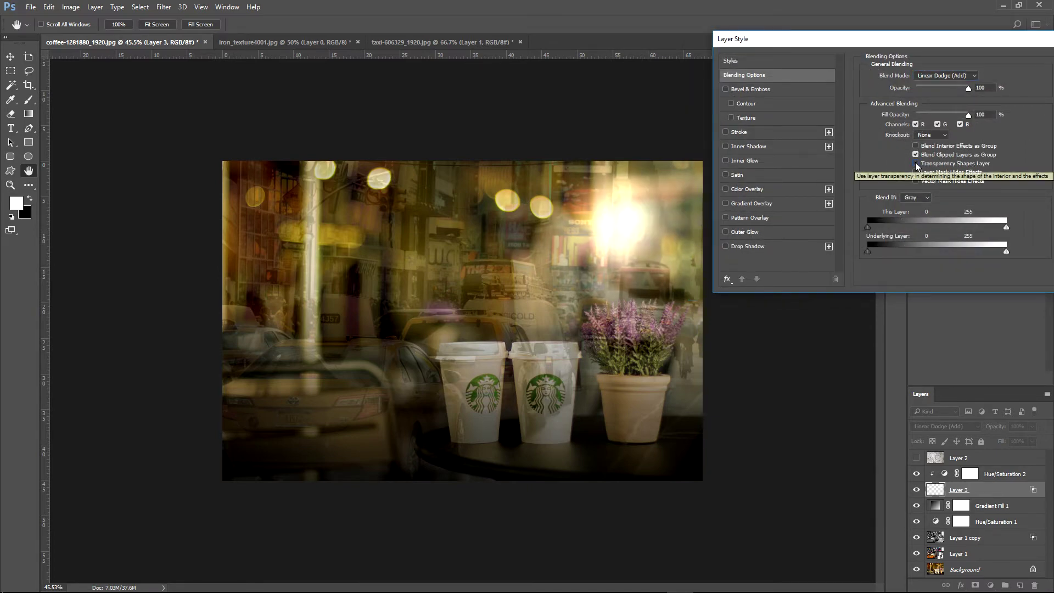
pyautogui.moveTo(922, 44); pyautogui.dragTo(880, 53)
pyautogui.click(1038, 73)
# - Move the glow toward the photo's top-right corner
pyautogui.press('v')
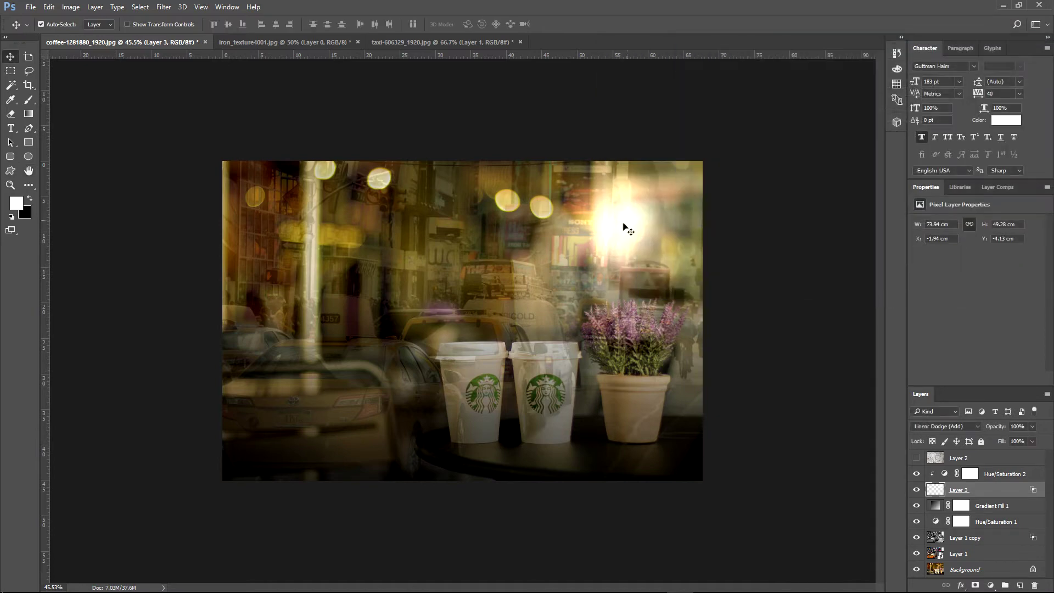
pyautogui.moveTo(619, 231); pyautogui.dragTo(652, 209)
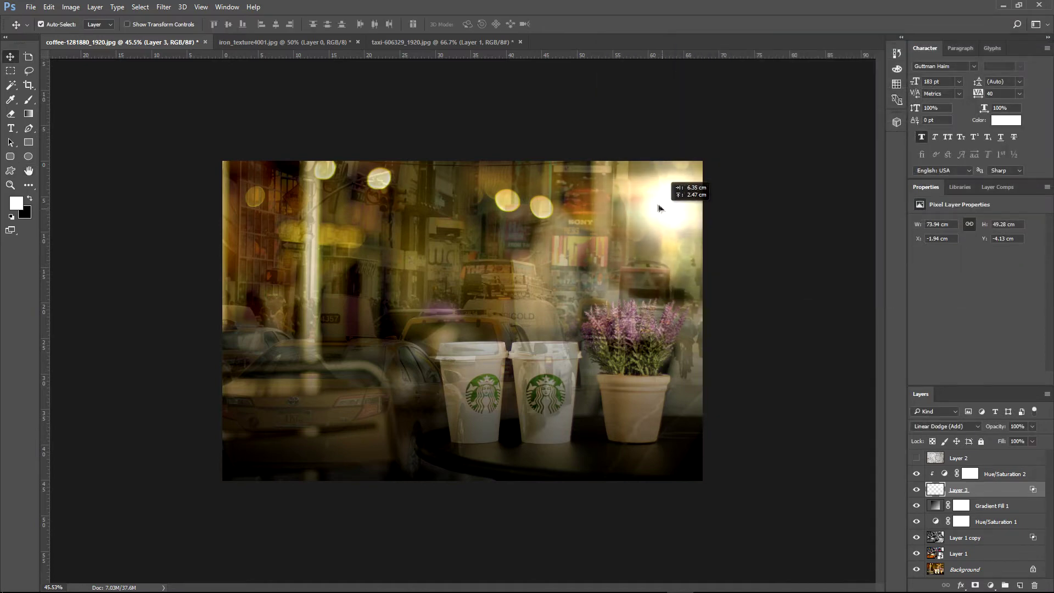
pyautogui.moveTo(651, 208); pyautogui.dragTo(658, 218)
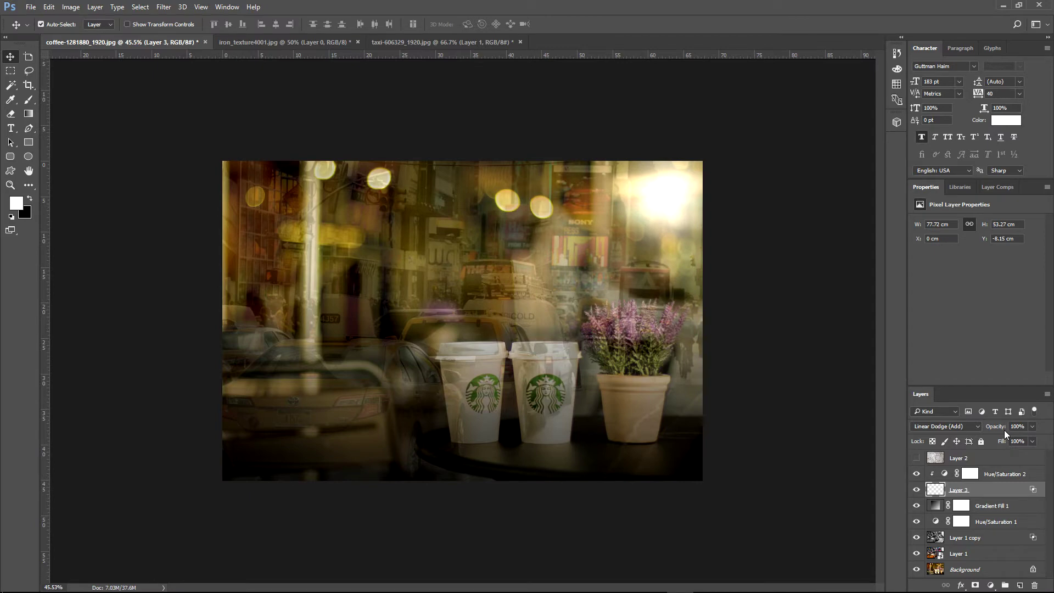
# - Set the Layer 3 glow to 88% opacity and position a glow over the left lamp post
pyautogui.moveTo(999, 429); pyautogui.dragTo(996, 427)
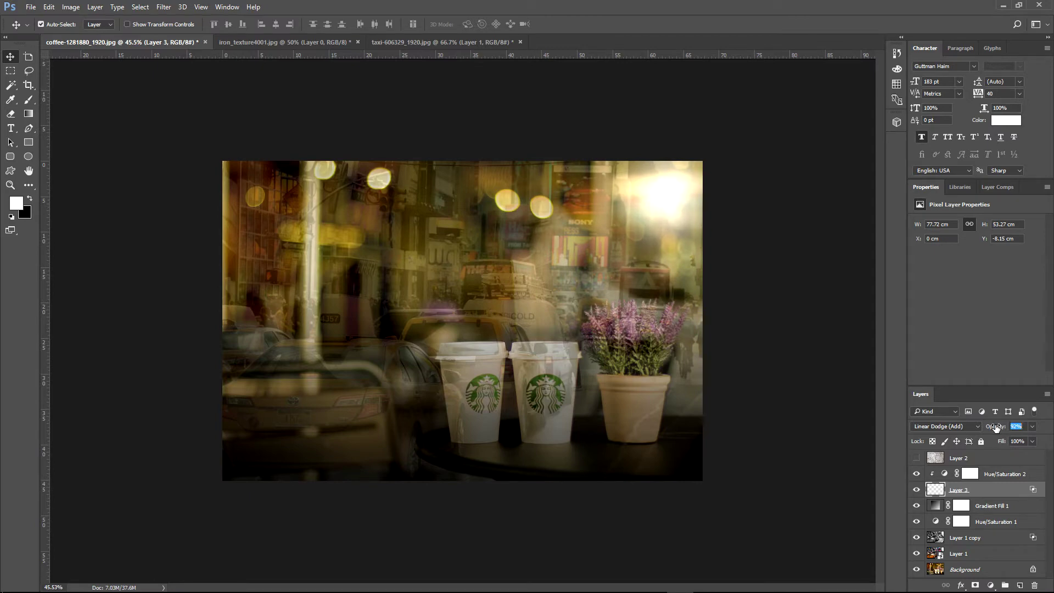
pyautogui.moveTo(680, 194); pyautogui.dragTo(685, 175)
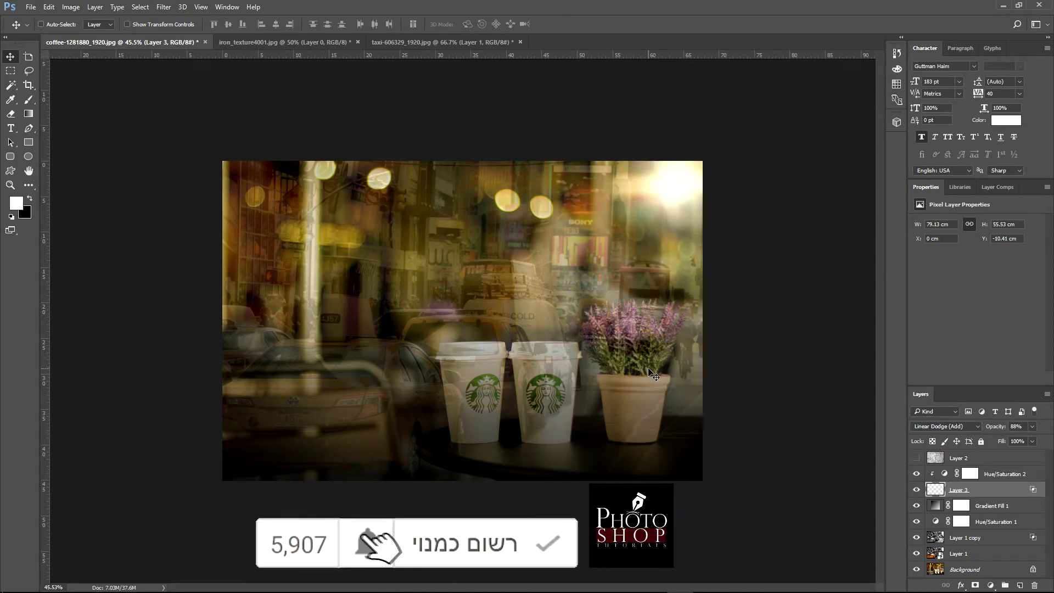
pyautogui.hotkey('ctrl', 't')
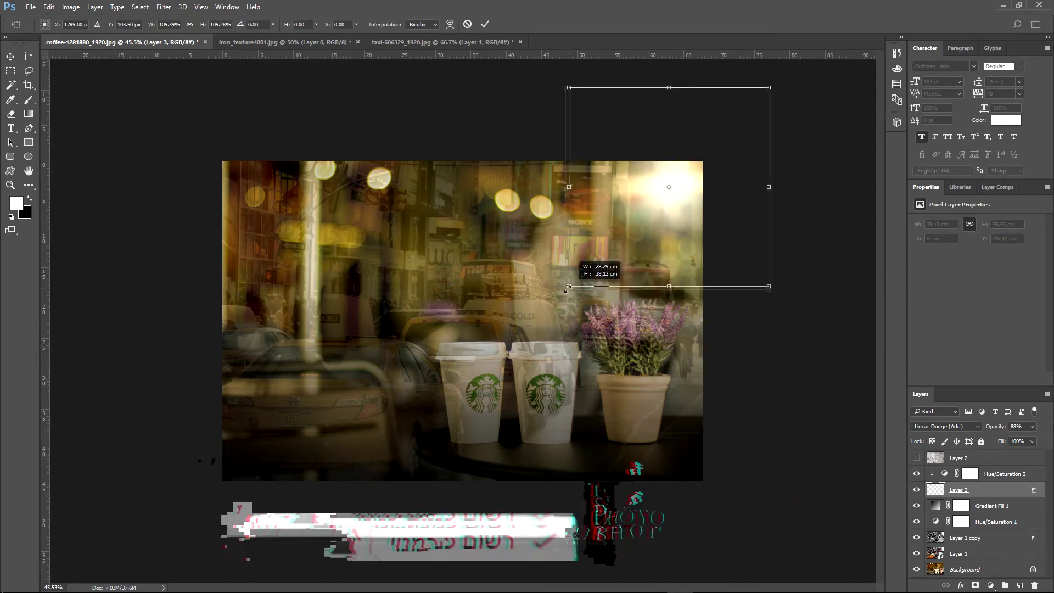
pyautogui.press('Return')
pyautogui.moveTo(667, 209)
pyautogui.mouseDown()
pyautogui.moveTo(676, 188)
pyautogui.moveTo(273, 443)
pyautogui.moveTo(280, 223)
pyautogui.moveTo(293, 242)
pyautogui.mouseUp()
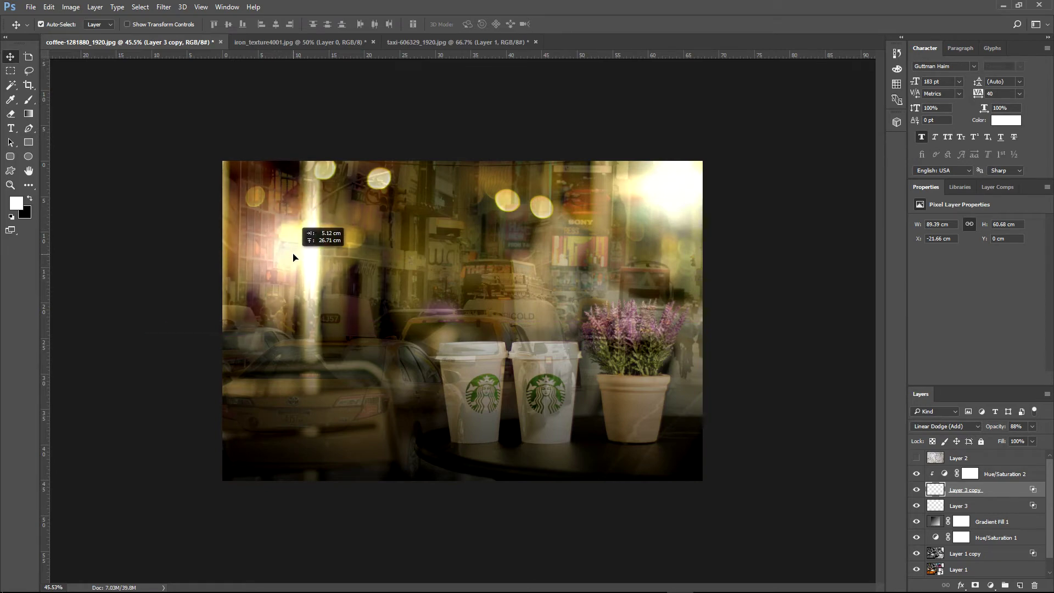
pyautogui.click(624, 445)
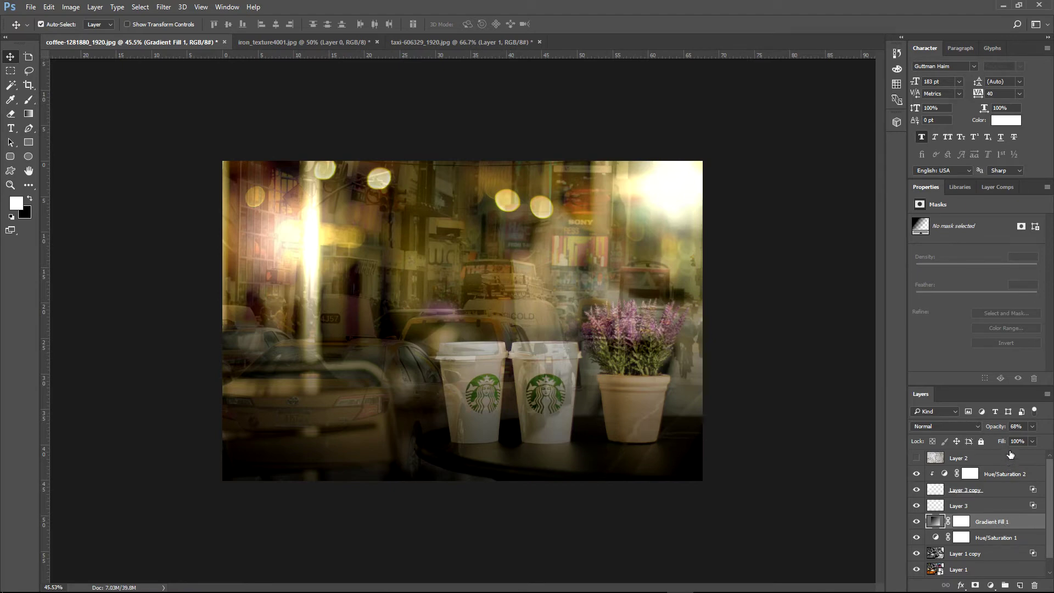
# - Adjust the Gradient Fill 1 vignette opacity to about 47%
pyautogui.moveTo(994, 431); pyautogui.dragTo(981, 437)
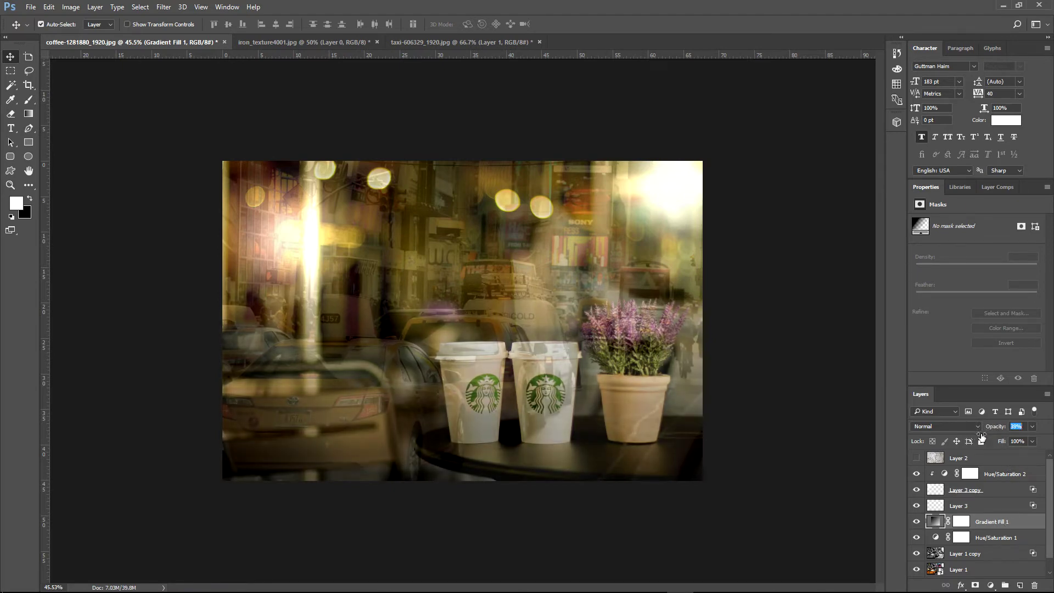
pyautogui.moveTo(981, 437); pyautogui.dragTo(986, 435)
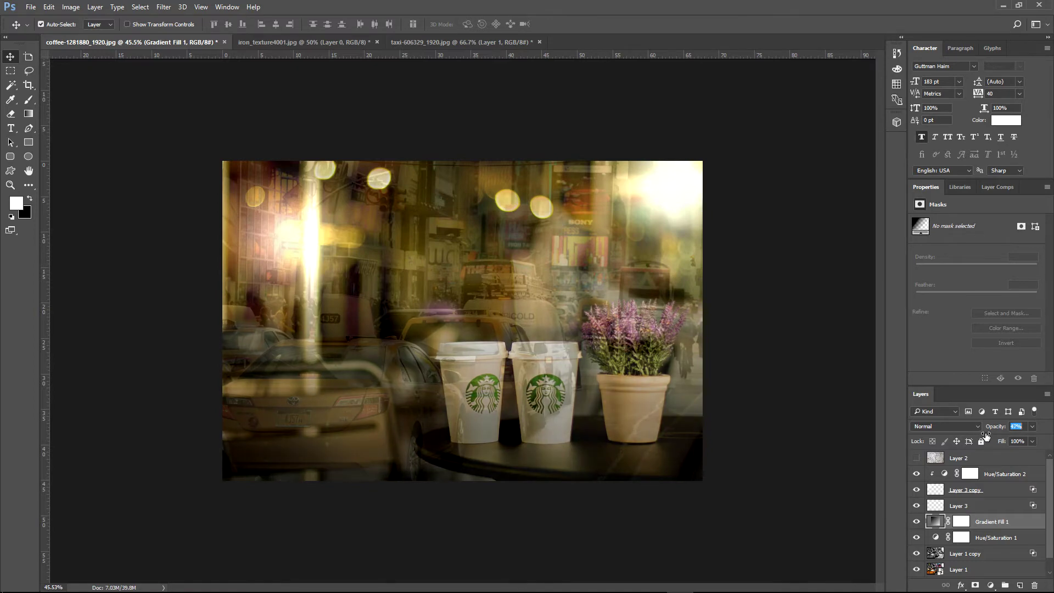
pyautogui.scroll(-1, 983, 521)
# - Lower the taxi street Layer 1 opacity to 15%
pyautogui.click(984, 555)
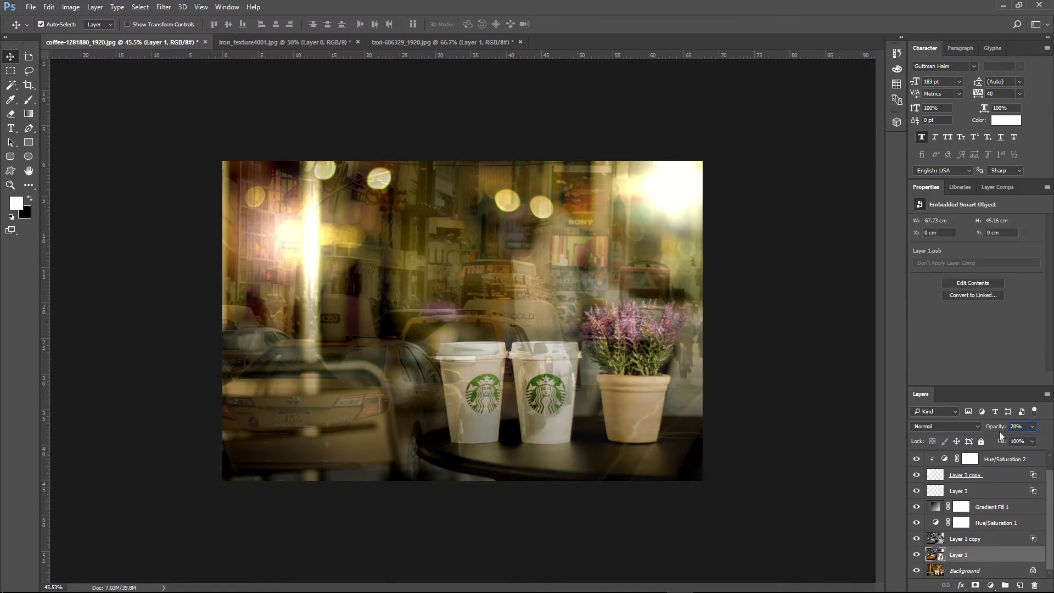
pyautogui.moveTo(999, 430); pyautogui.dragTo(997, 429)
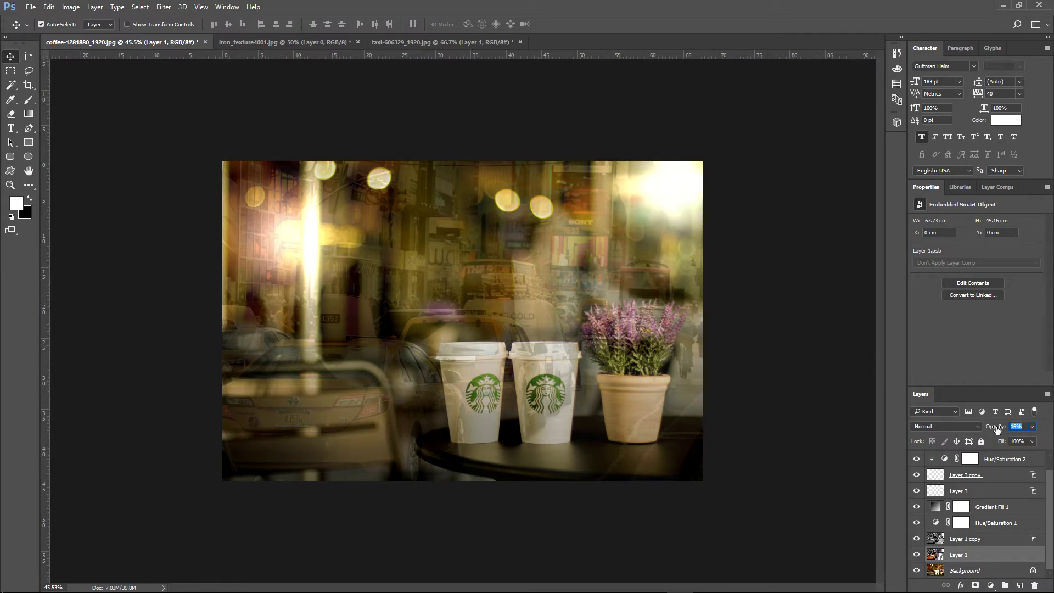
pyautogui.click(986, 539)
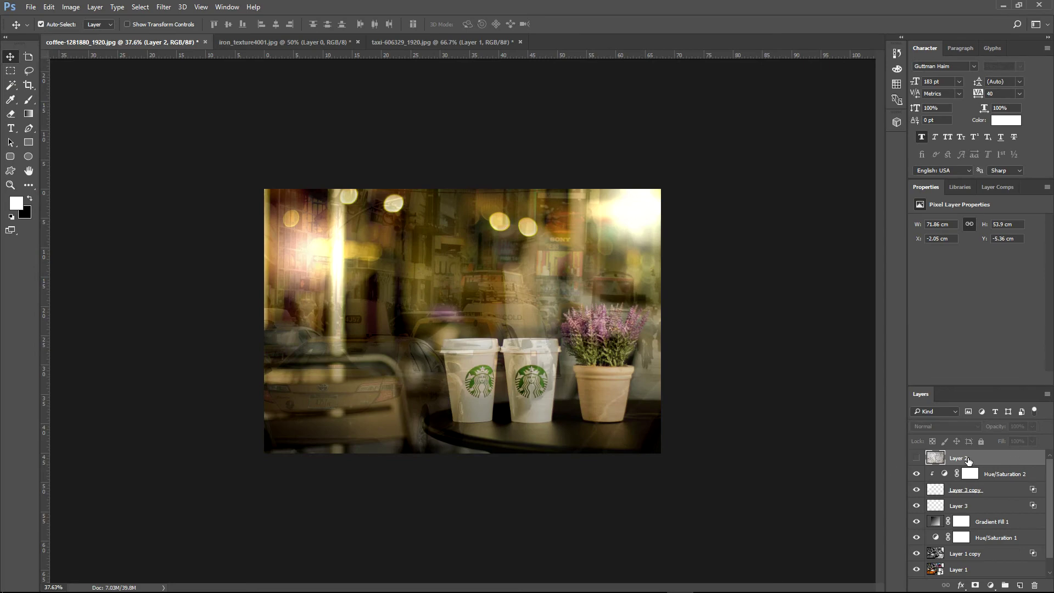
# - Show the iron texture Layer 2 and split its Blend If This Layer sliders
pyautogui.click(916, 459)
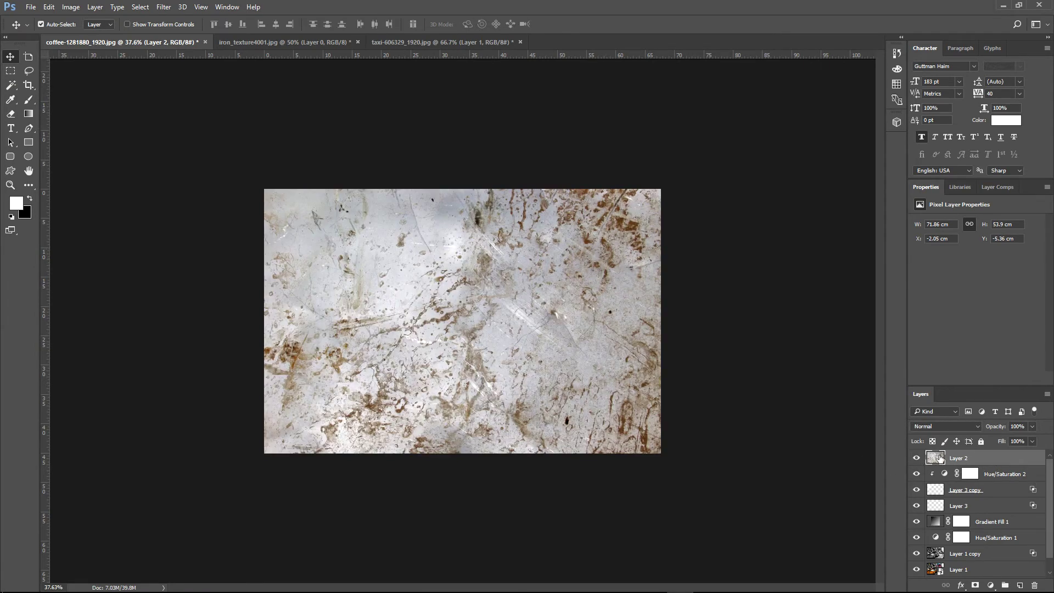
pyautogui.doubleClick(1029, 463)
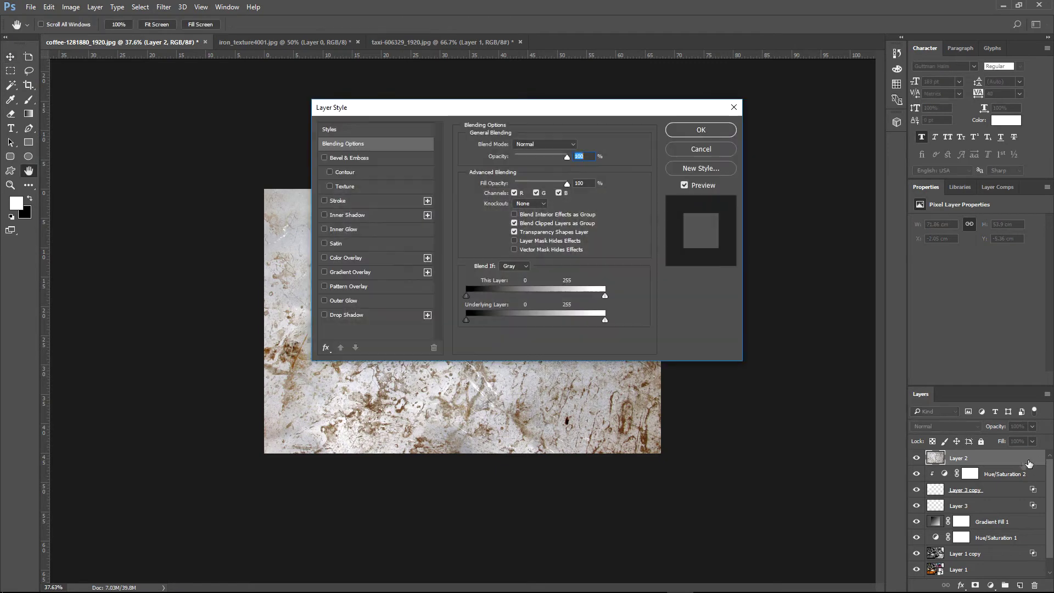
pyautogui.moveTo(529, 113); pyautogui.dragTo(843, 48)
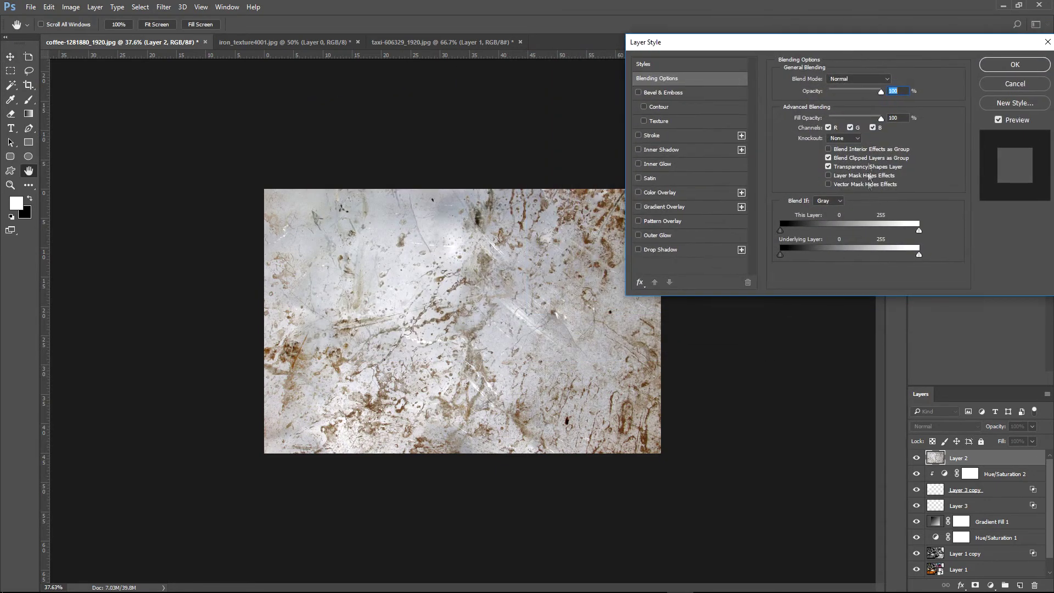
pyautogui.moveTo(919, 232); pyautogui.dragTo(860, 232)
pyautogui.moveTo(859, 230)
pyautogui.mouseDown()
pyautogui.moveTo(900, 232)
pyautogui.moveTo(874, 242)
pyautogui.moveTo(866, 229)
pyautogui.moveTo(822, 232)
pyautogui.mouseUp()
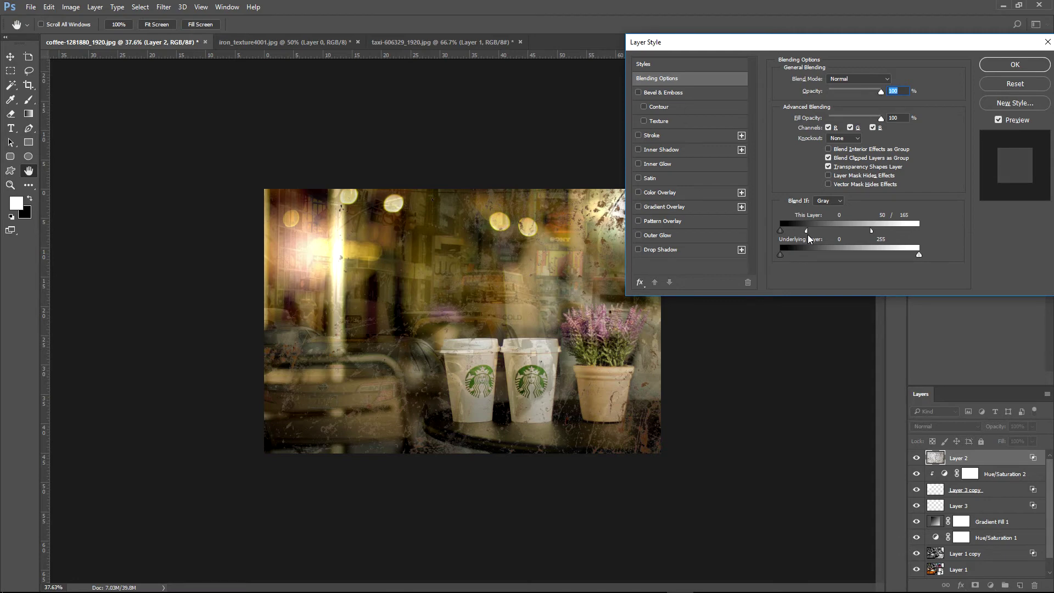
pyautogui.click(1006, 65)
# - Blend Layer 2 in Lighten mode at 57% opacity, then fade it to about 37%
pyautogui.moveTo(999, 427); pyautogui.dragTo(992, 429)
pyautogui.moveTo(467, 106); pyautogui.dragTo(849, 88)
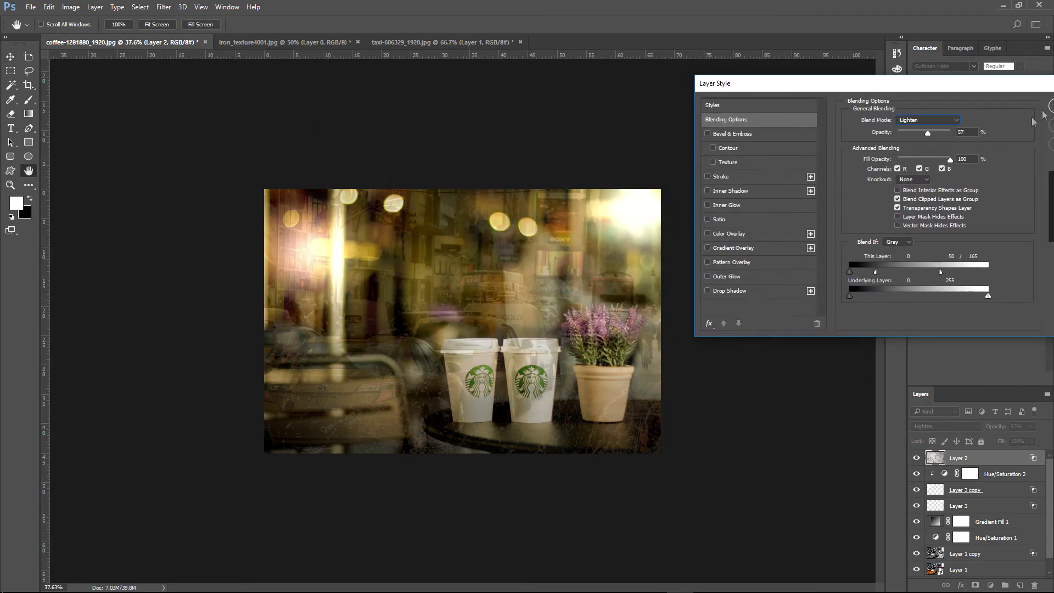
pyautogui.click(1045, 110)
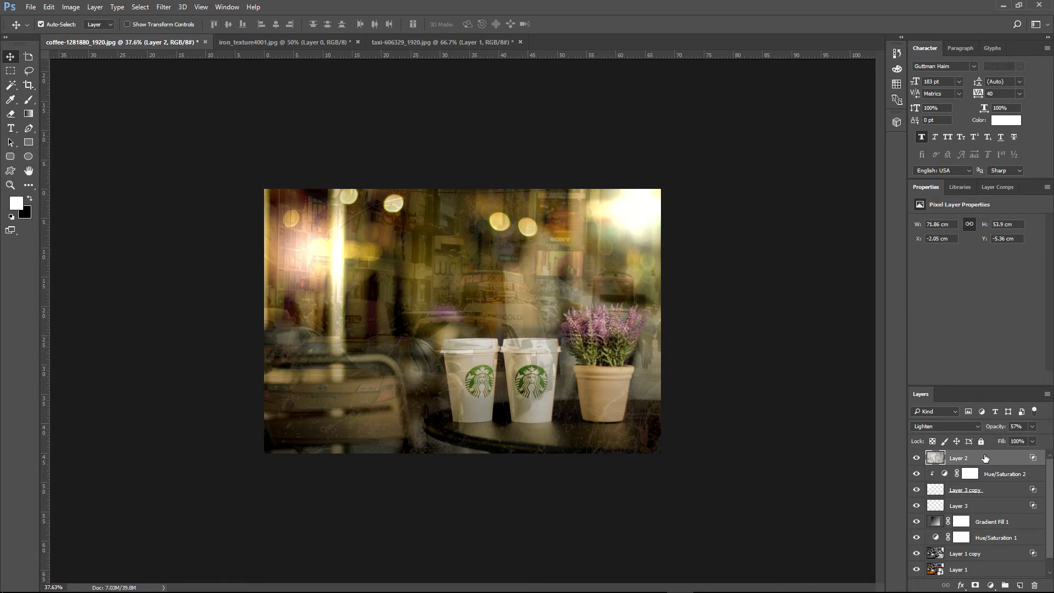
pyautogui.moveTo(991, 428); pyautogui.dragTo(985, 429)
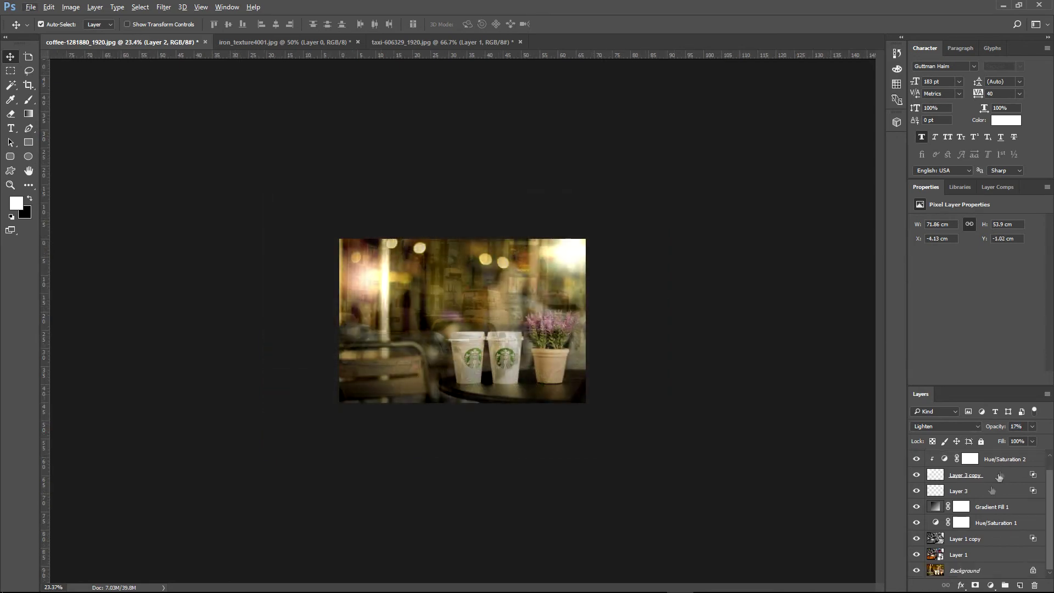
# - Group all effect layers above the Background into Group 1
pyautogui.keyDown('shift'); pyautogui.click(997, 555); pyautogui.keyUp('shift')
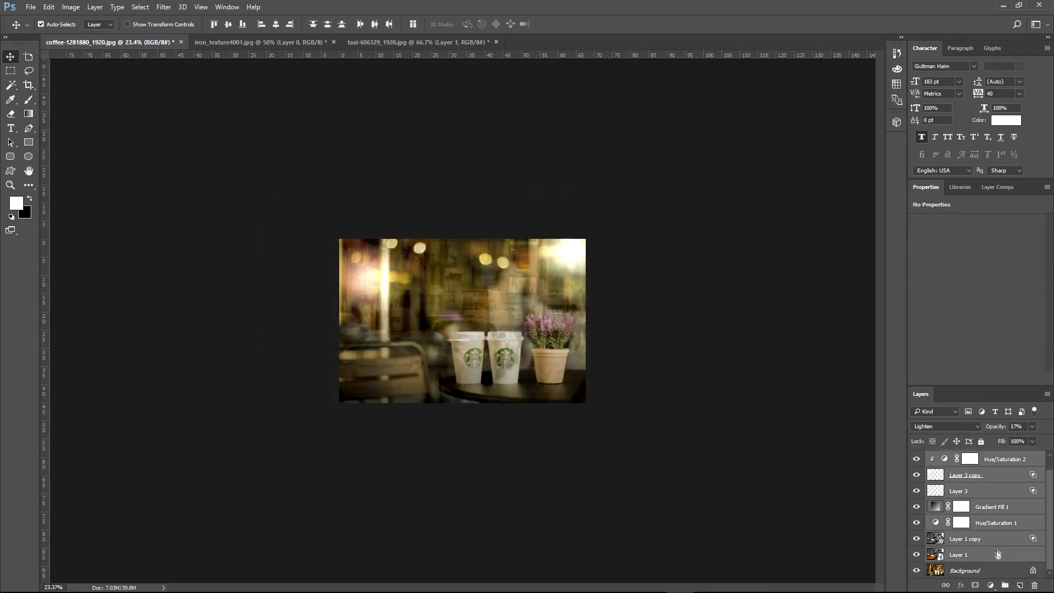
pyautogui.scroll(1, 997, 555)
pyautogui.moveTo(968, 473); pyautogui.dragTo(970, 476)
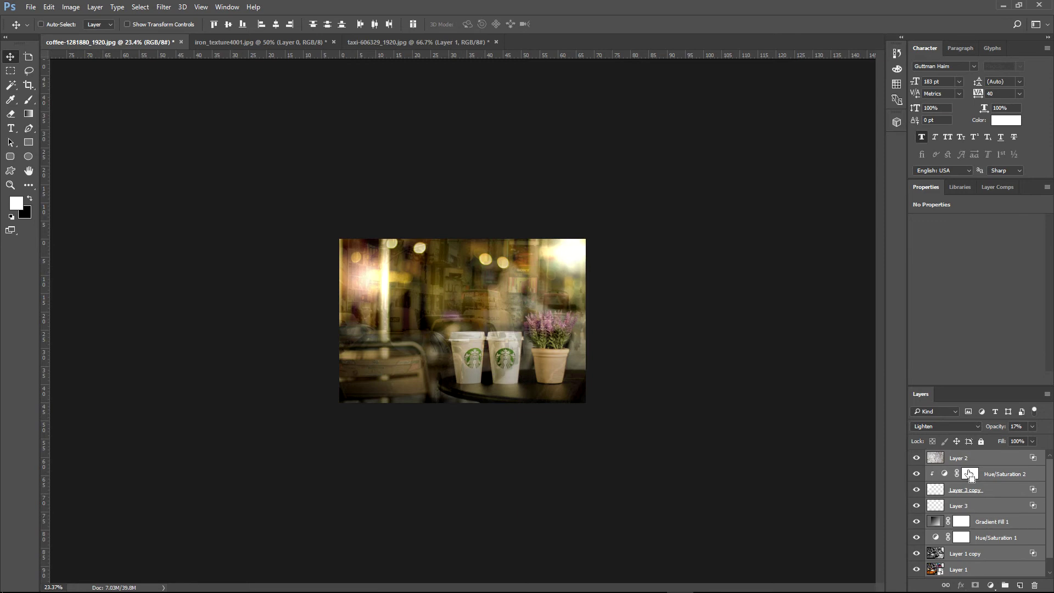
pyautogui.hotkey('ctrl', 'g')
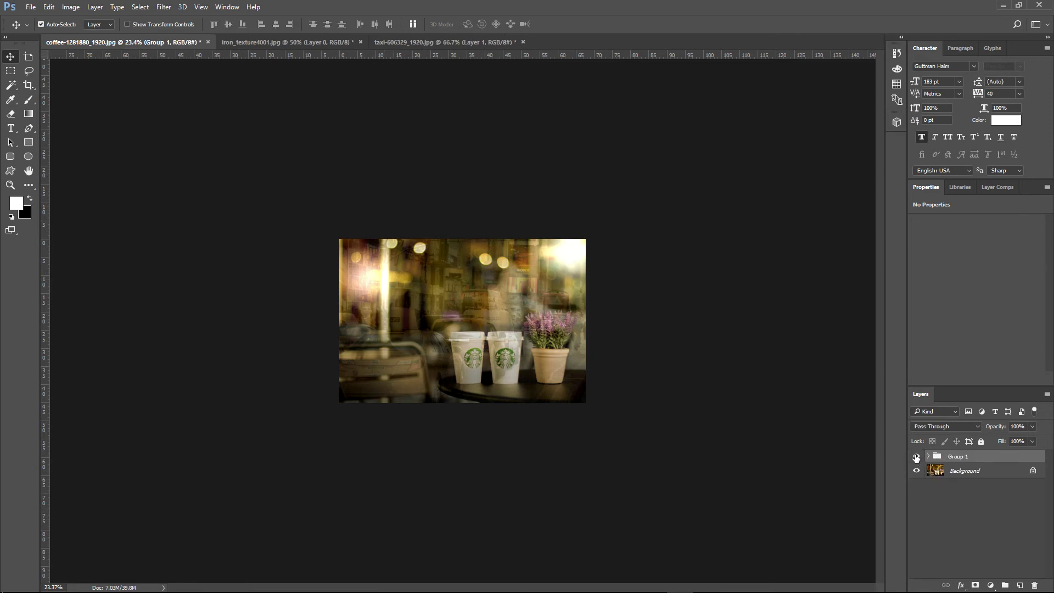
# - Toggle Group 1's visibility to compare the original photo with the final effect
pyautogui.hotkey('ctrl', '+')
pyautogui.hotkey('ctrl', '+')
pyautogui.hotkey('ctrl', '+')
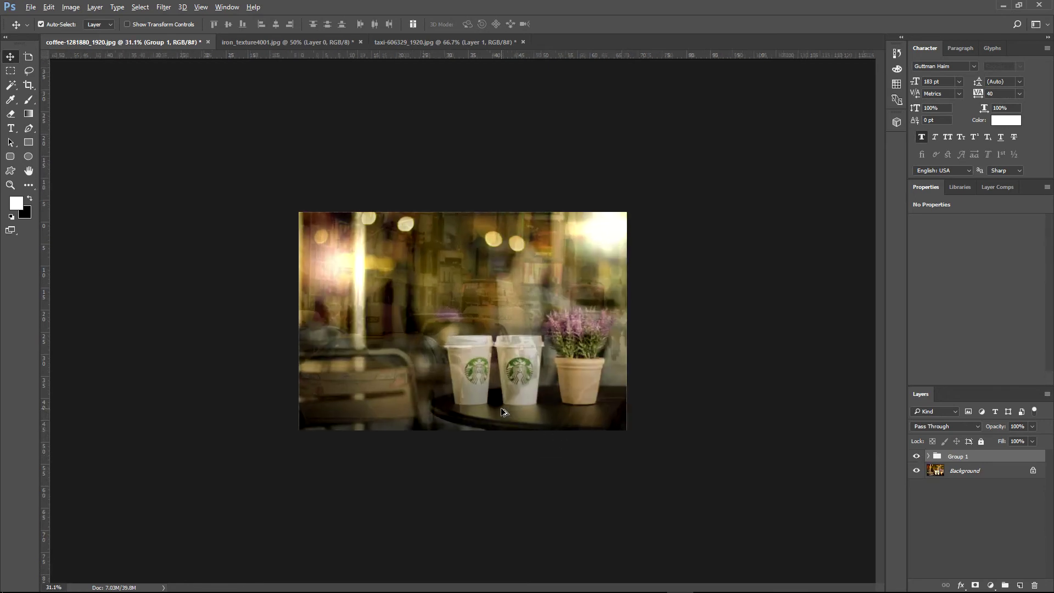
pyautogui.click(916, 456)
pyautogui.click(916, 457)
pyautogui.hotkey('ctrl', '-')
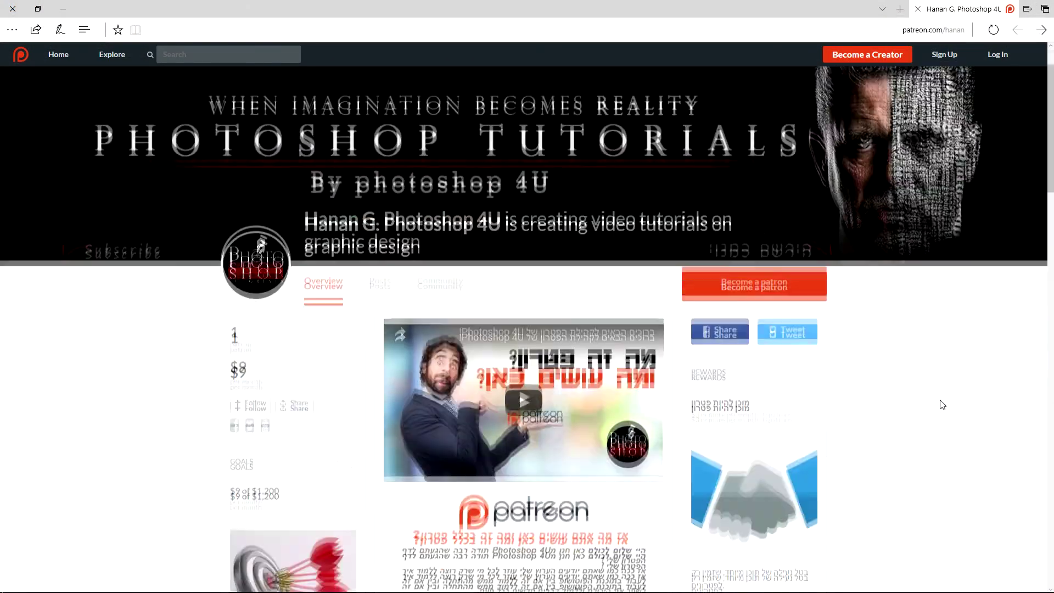
# - Scroll through the Patreon page's description, reward tiers and recent posts, then back up
pyautogui.scroll(-4, 942, 404)
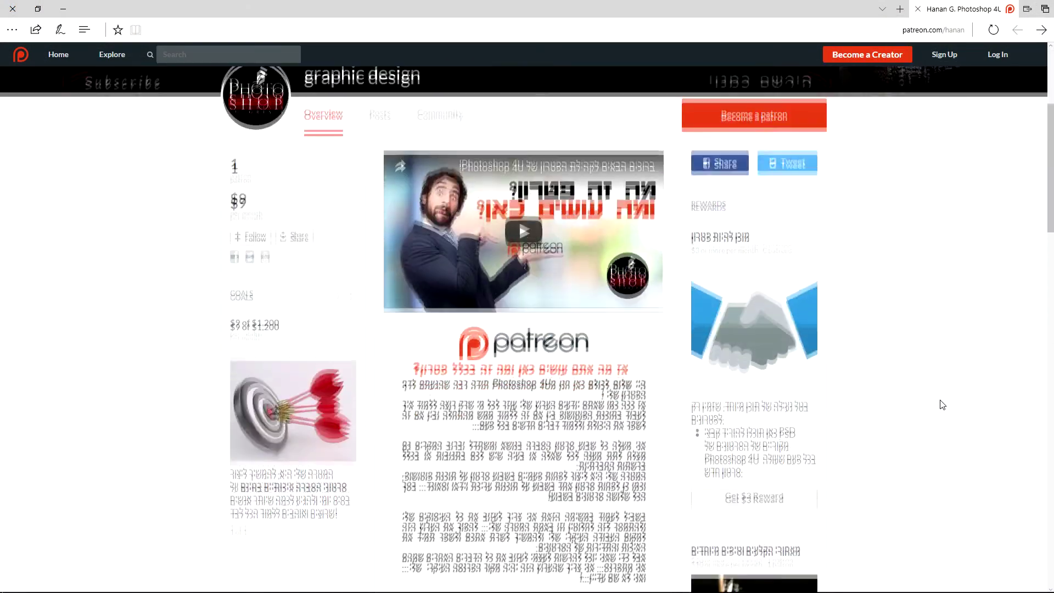
pyautogui.scroll(-2, 941, 404)
pyautogui.scroll(-5, 942, 405)
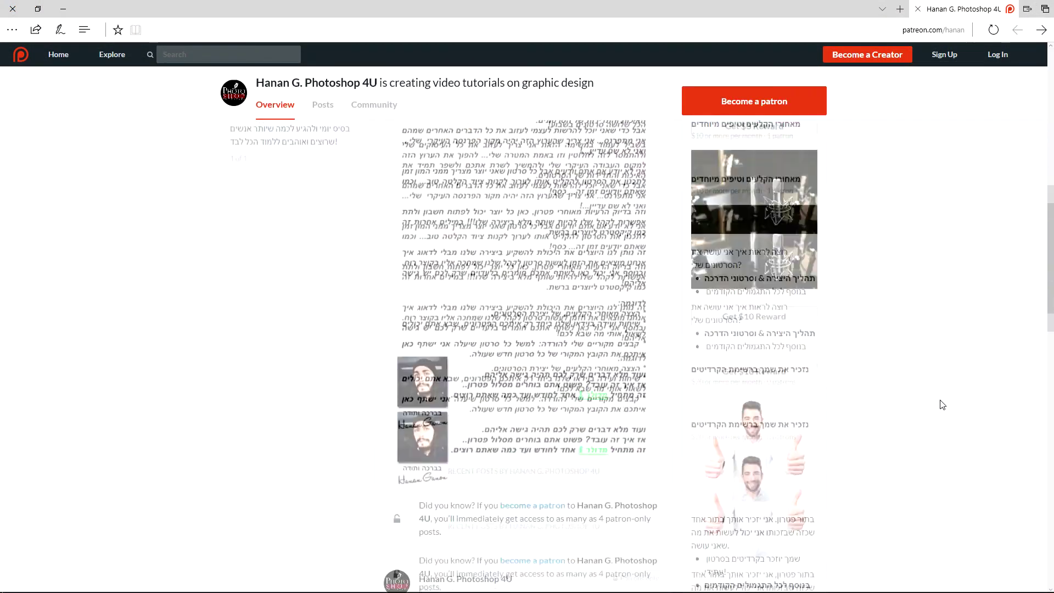
pyautogui.scroll(-3, 941, 405)
pyautogui.scroll(-2, 942, 405)
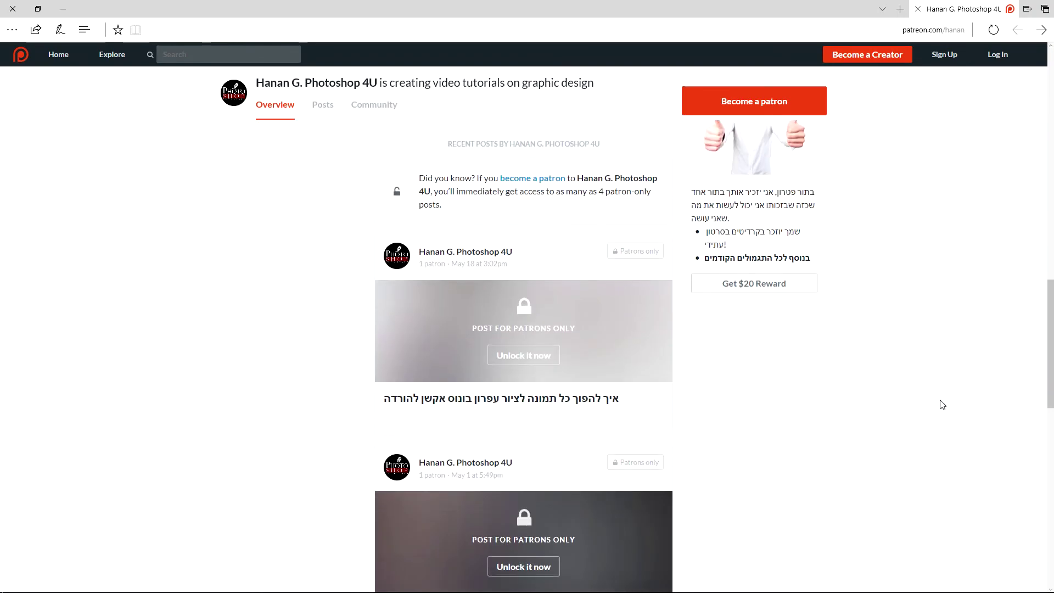
pyautogui.scroll(-2, 942, 404)
pyautogui.scroll(-3, 941, 404)
pyautogui.scroll(1, 941, 405)
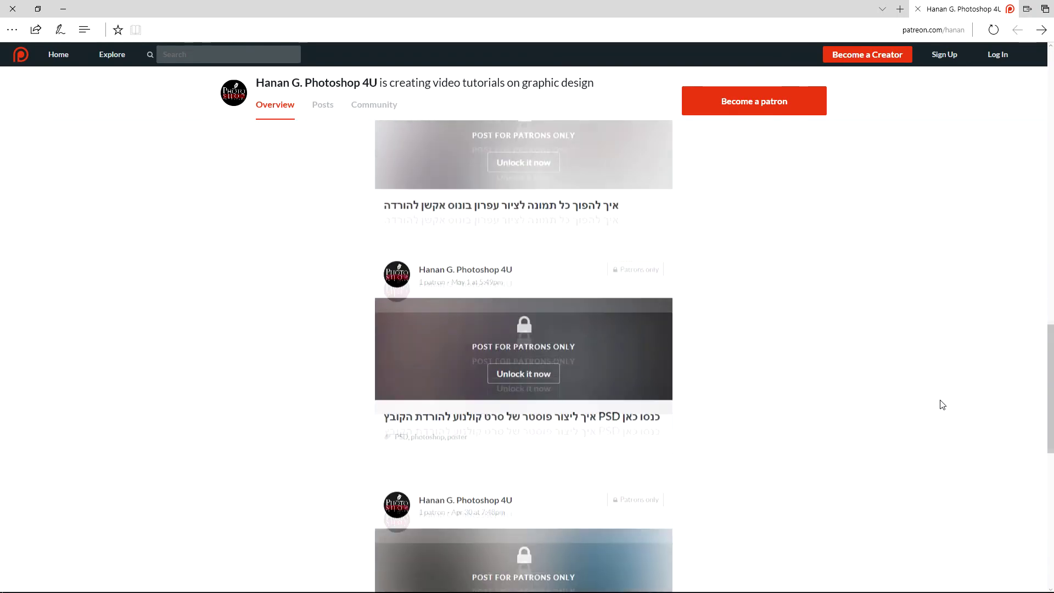
pyautogui.scroll(5, 941, 405)
pyautogui.scroll(1, 942, 404)
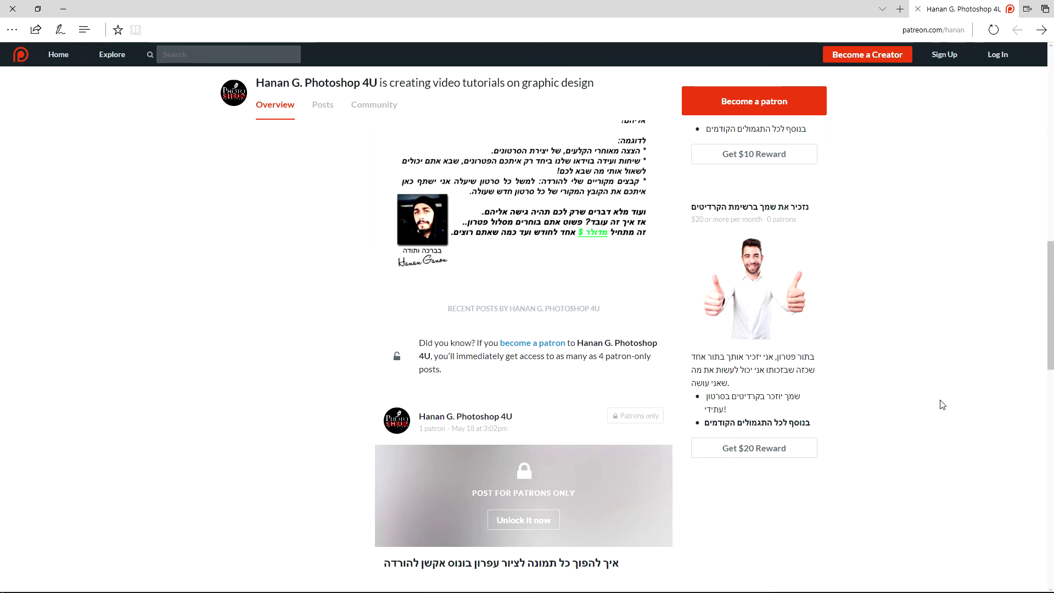
pyautogui.scroll(5, 942, 405)
pyautogui.scroll(5, 941, 405)
pyautogui.scroll(5, 942, 405)
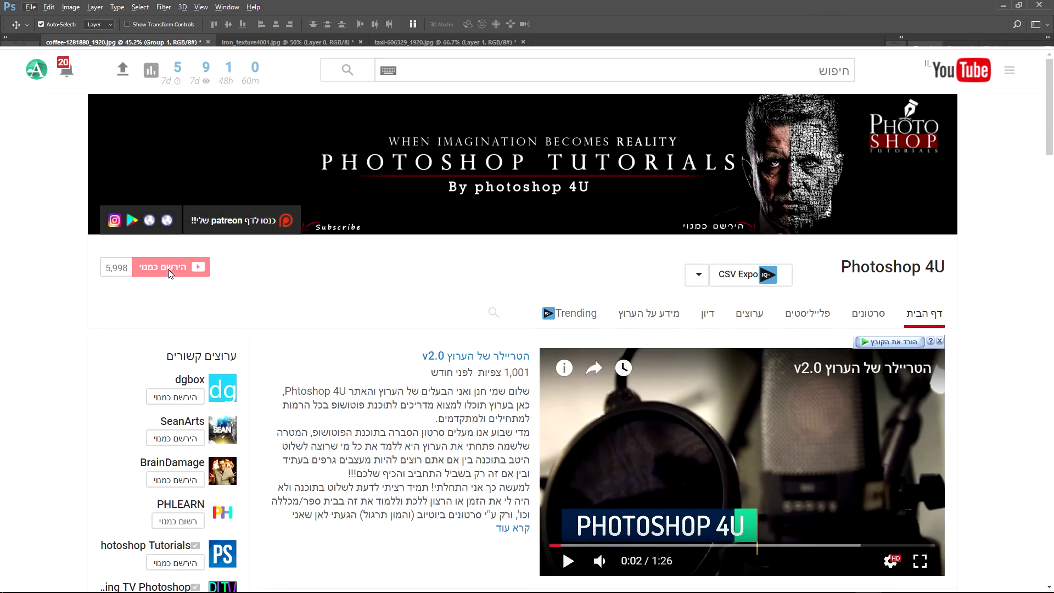
# - Subscribe to Photoshop 4U and save the 'all notifications' bell setting
pyautogui.click(168, 269)
pyautogui.click(146, 267)
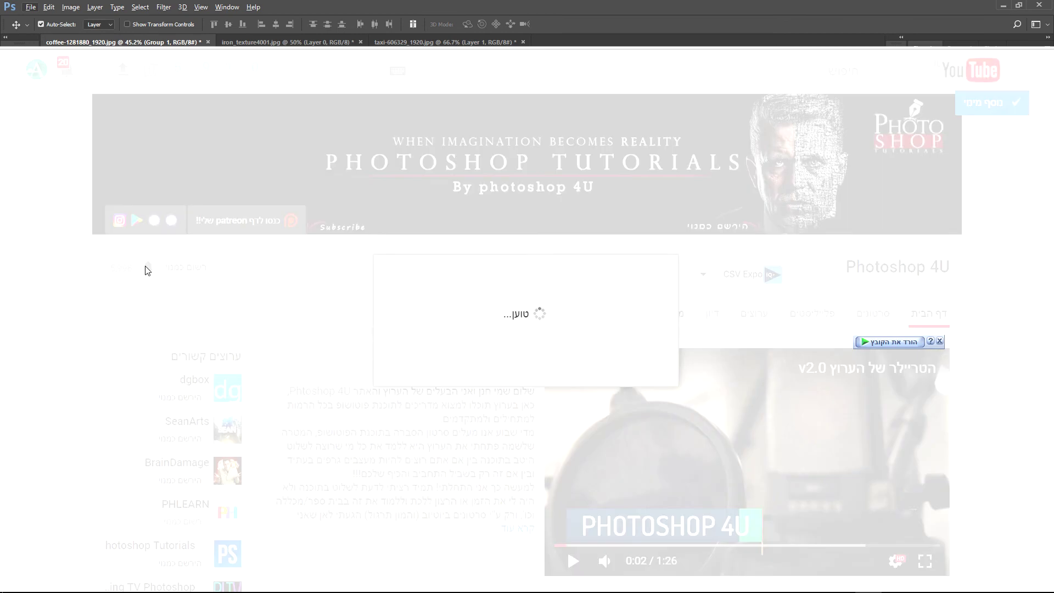
pyautogui.click(653, 283)
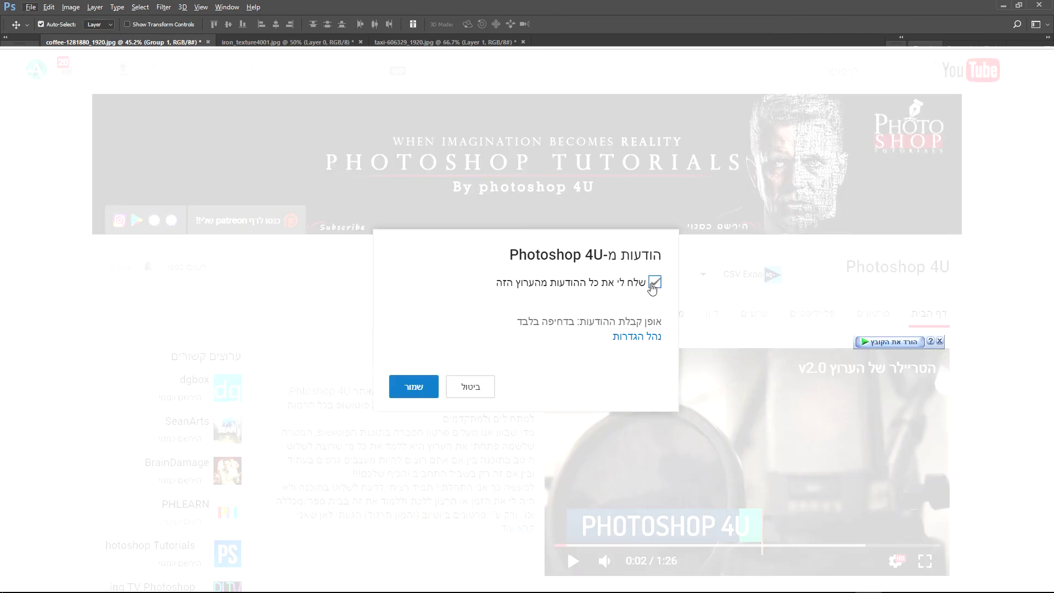
pyautogui.click(414, 386)
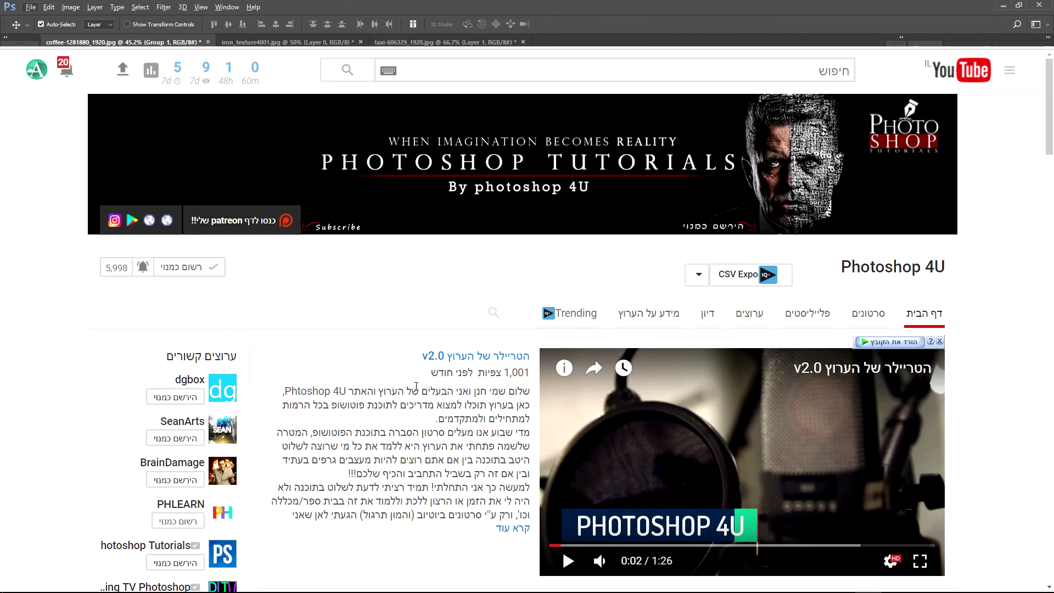